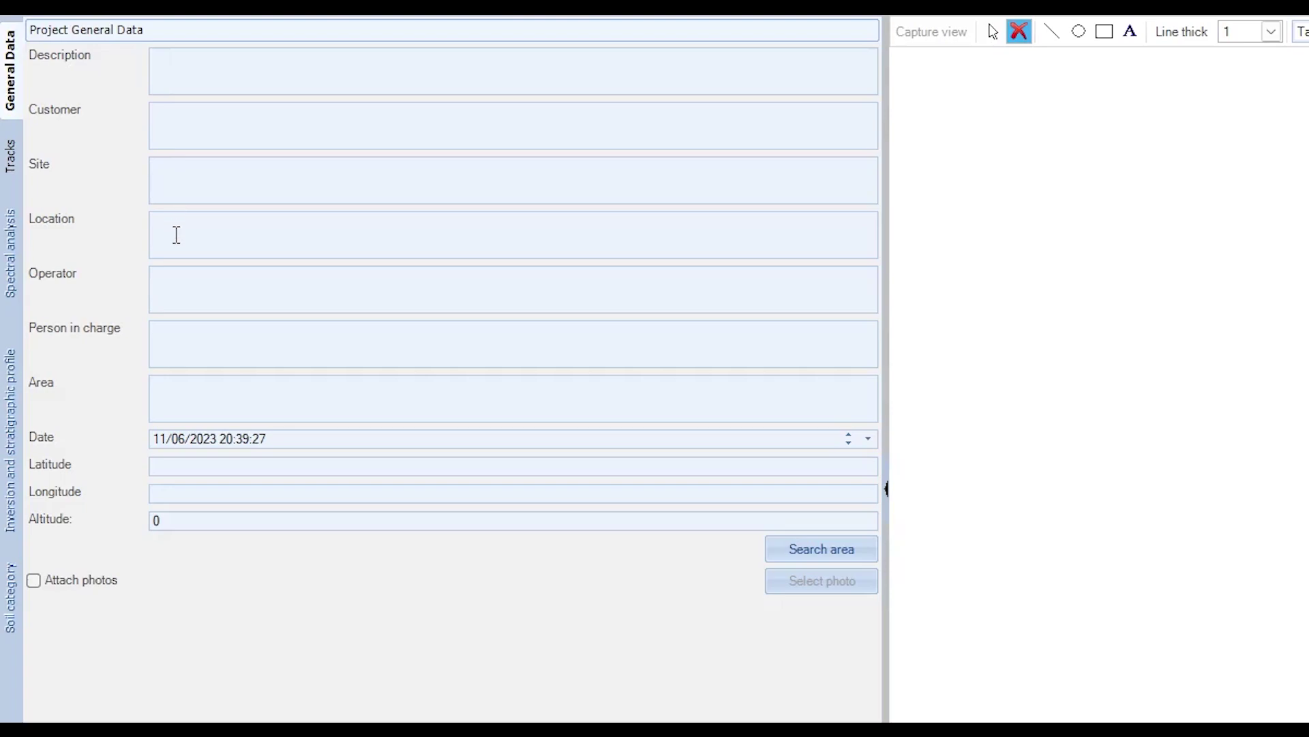
# Enter site latitude 39.619748 and longitude 15.86260.
pyautogui.click(182, 469)
pyautogui.write('39.619748')
pyautogui.hotkey('alt', 'Tab')
pyautogui.click(232, 488)
pyautogui.write('15.86260')
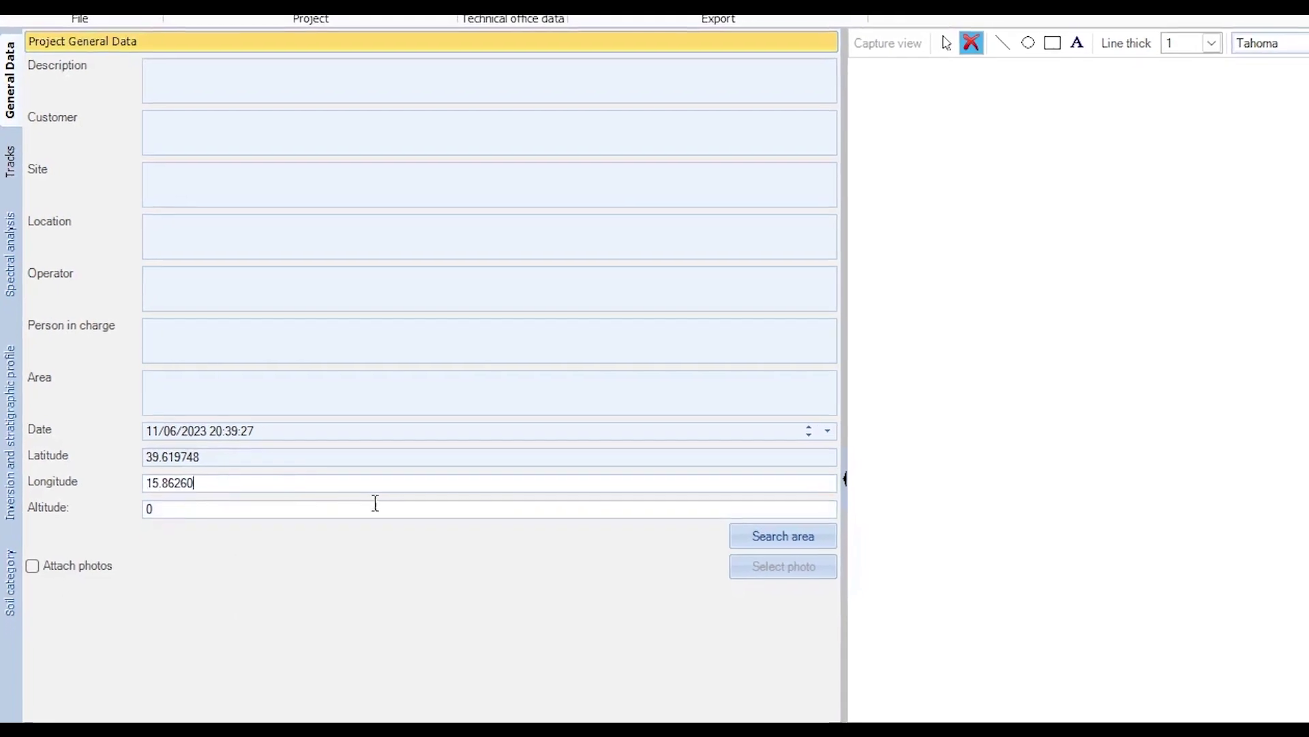
# Show the coordinates on the satellite map and zoom onto Castello Aragonese.
pyautogui.click(790, 537)
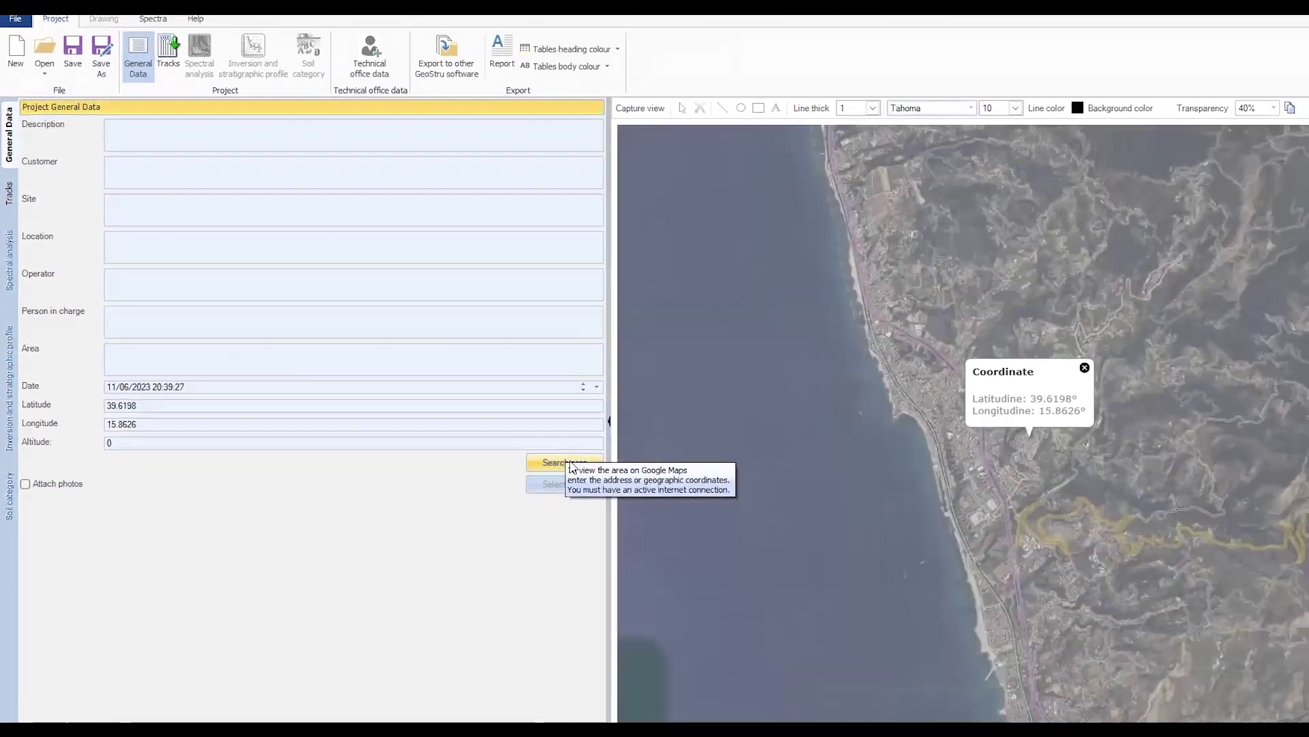
pyautogui.scroll(6, 1023, 438)
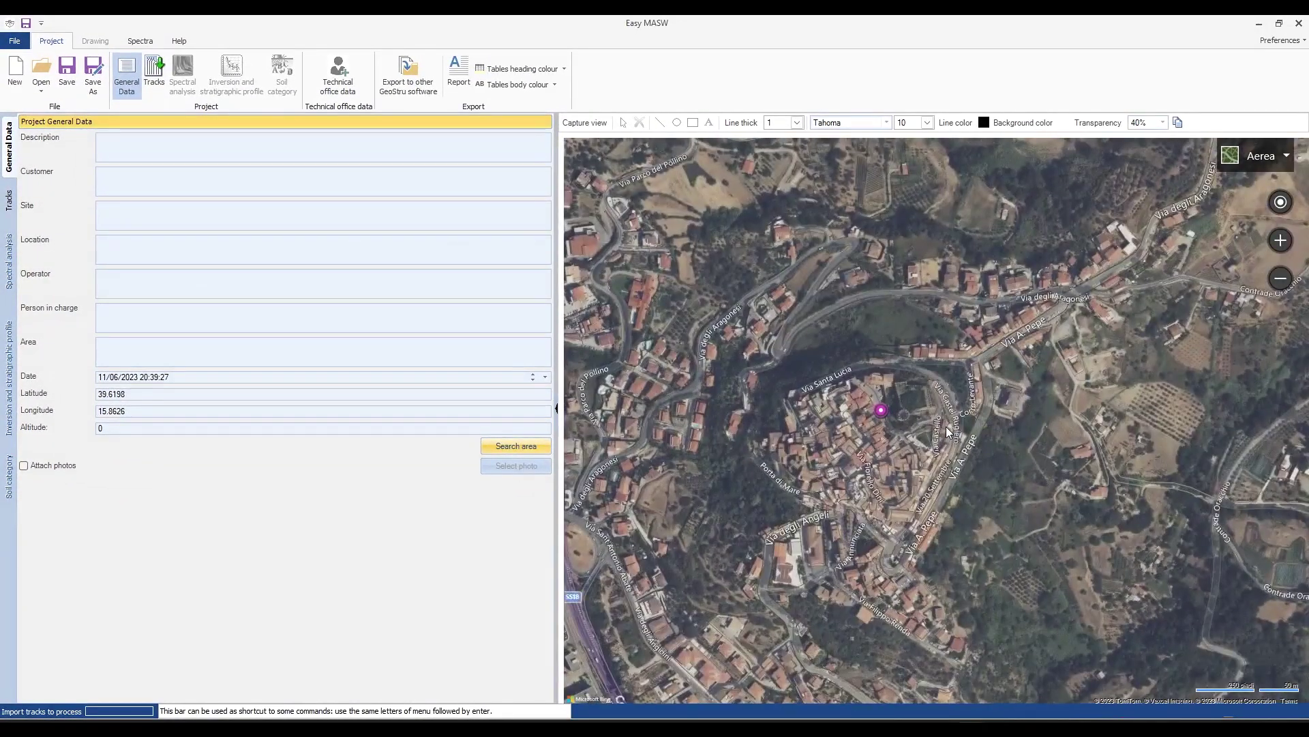
pyautogui.scroll(1, 947, 427)
pyautogui.scroll(2, 836, 387)
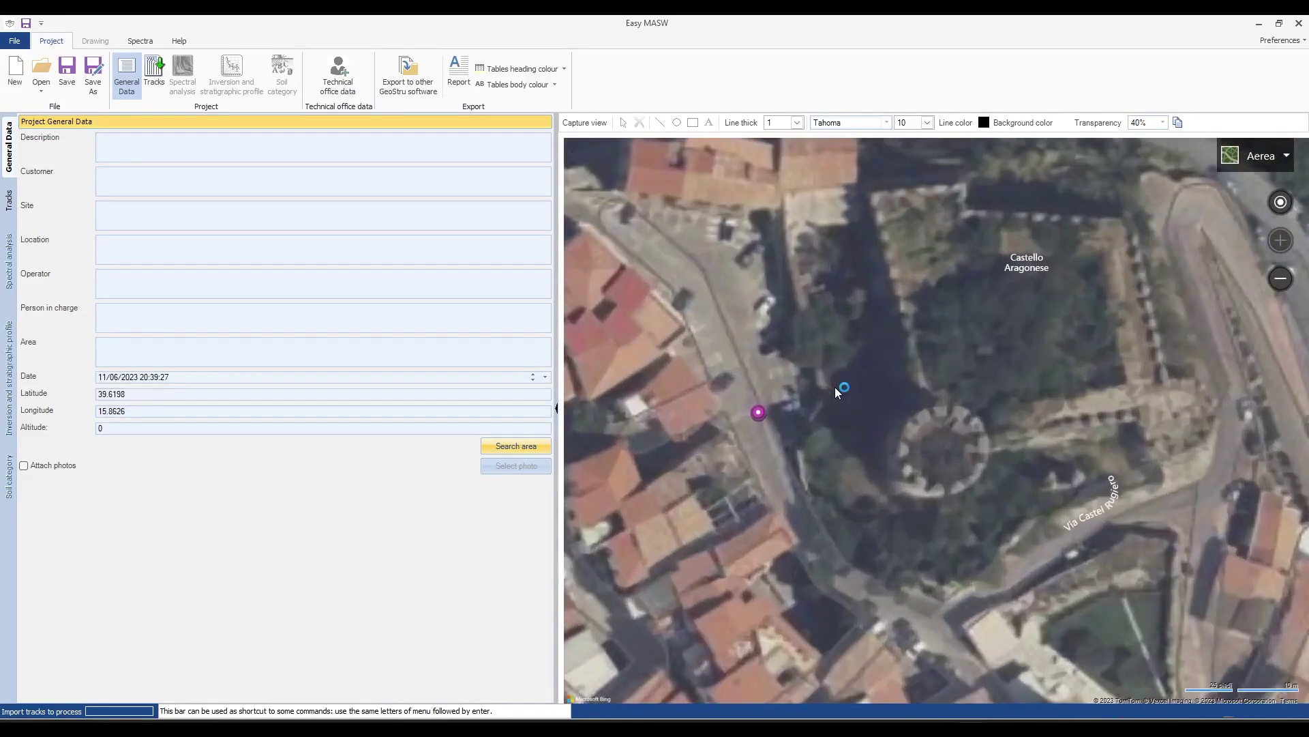
pyautogui.scroll(-1, 834, 387)
pyautogui.scroll(-1, 779, 382)
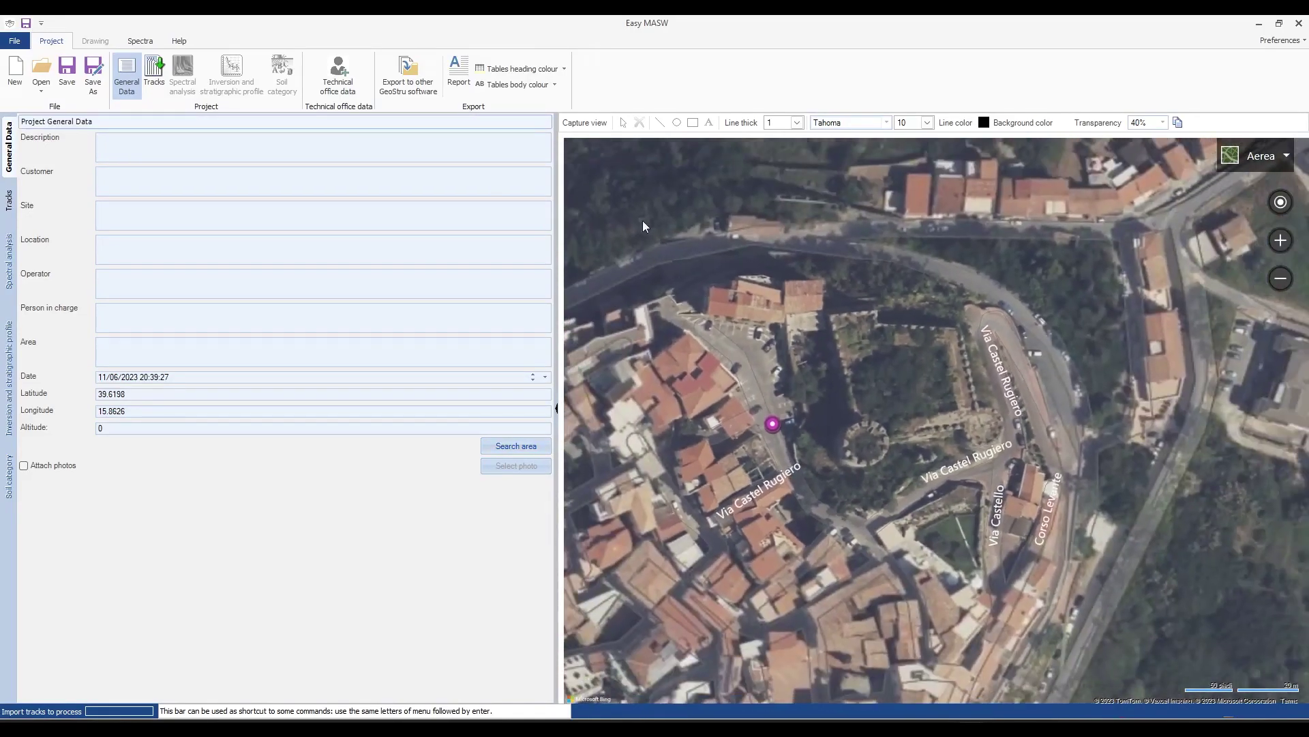
# Capture the map view and outline the survey area around the castle with a rectangle.
pyautogui.click(573, 128)
pyautogui.click(693, 123)
pyautogui.moveTo(593, 164); pyautogui.dragTo(1106, 613)
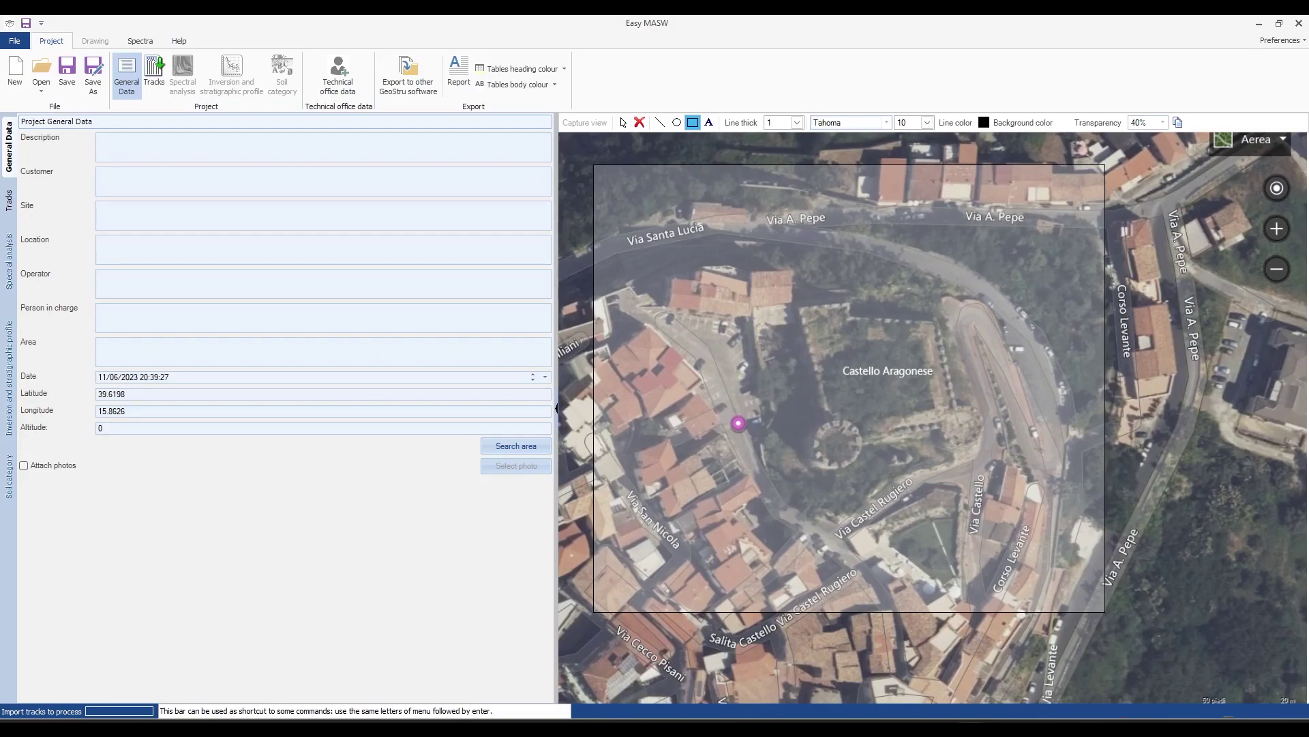
# Enable photo attachment and attach the tree-lined dirt path site photo.
pyautogui.click(39, 465)
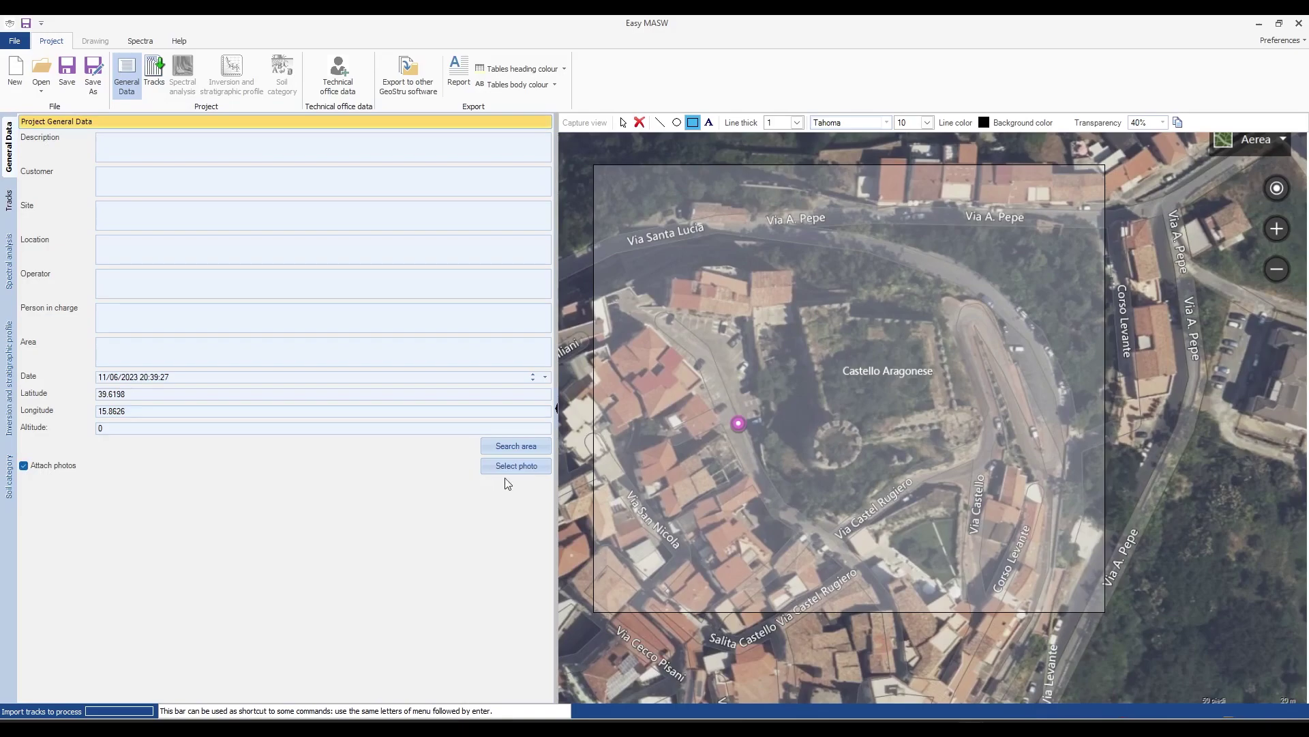
pyautogui.click(525, 466)
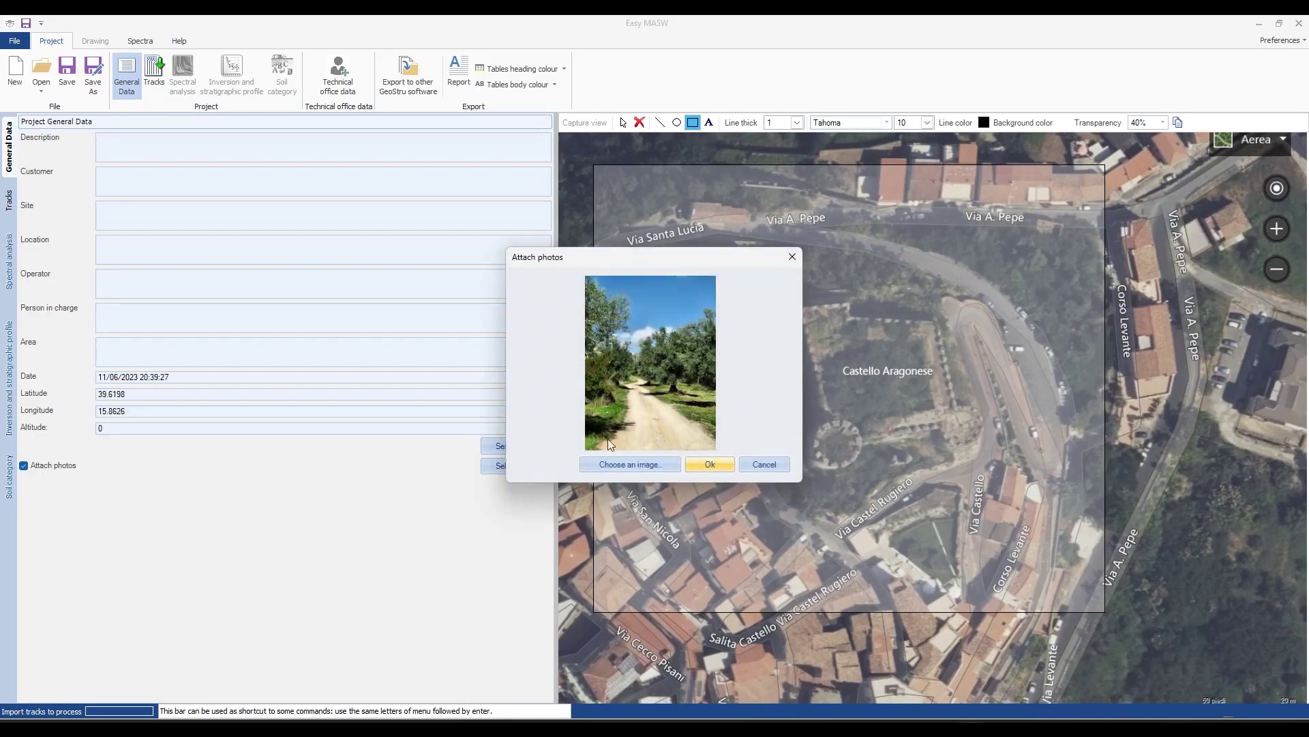
pyautogui.click(710, 465)
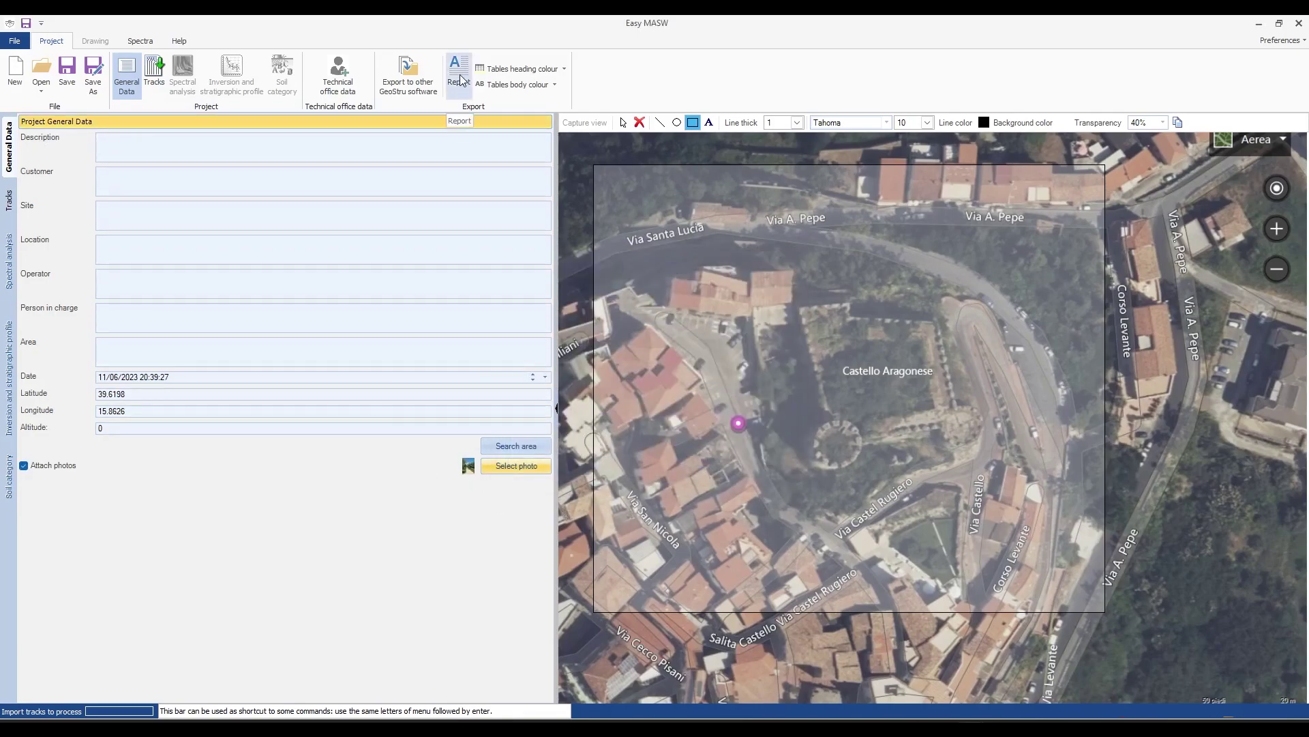
# Save the project changes and import the 24 tracks from Tracce.sg2.
pyautogui.click(13, 208)
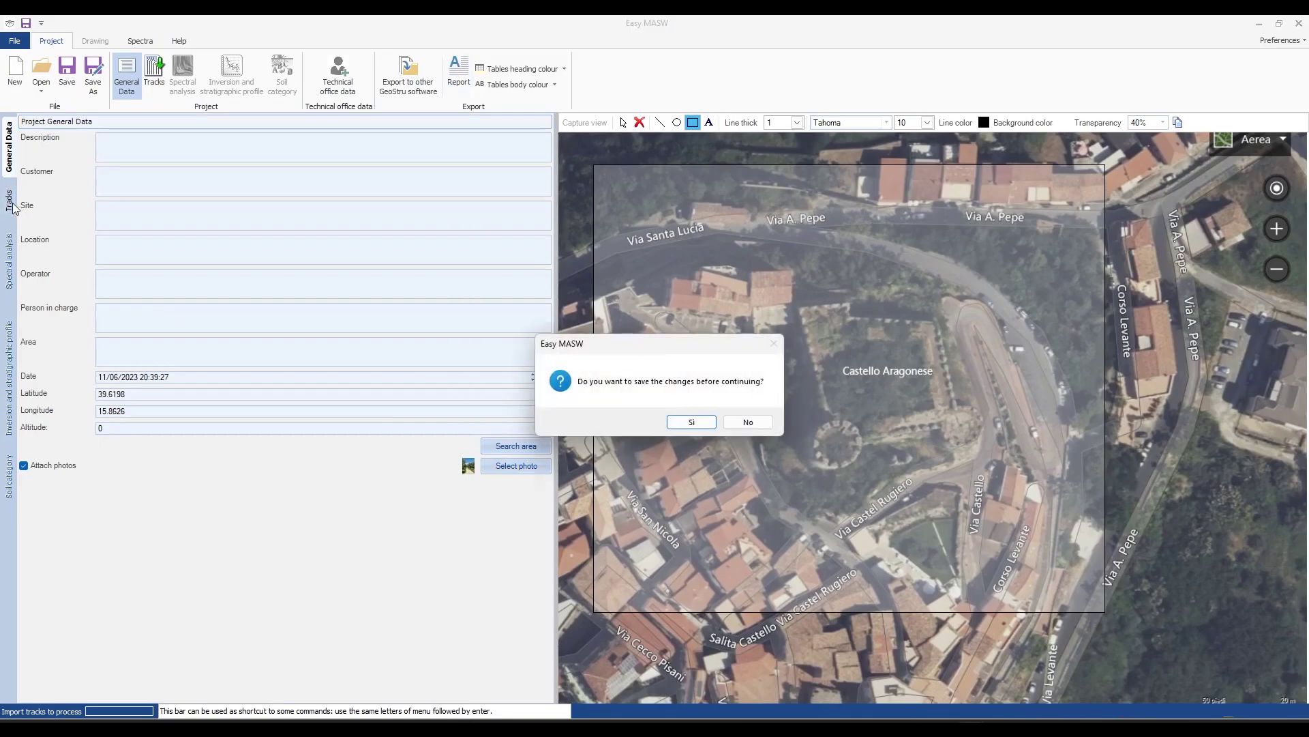
pyautogui.click(689, 424)
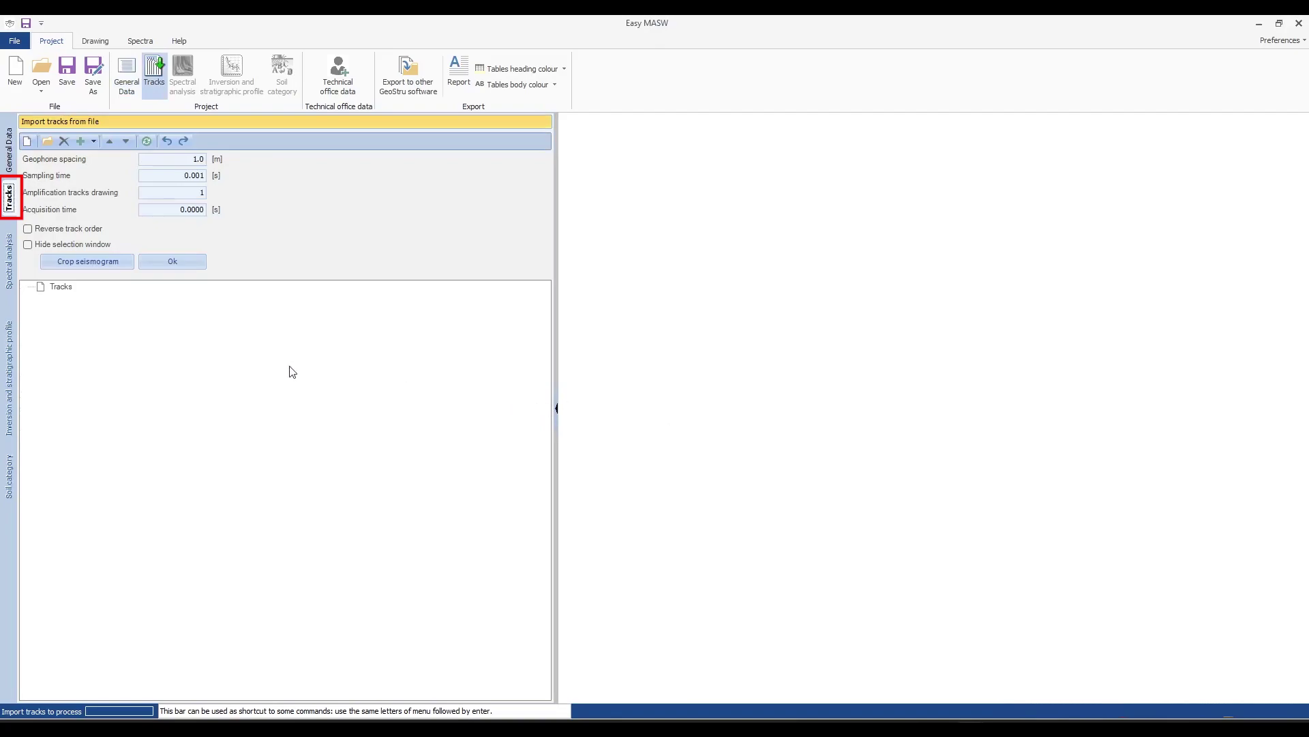
pyautogui.click(94, 141)
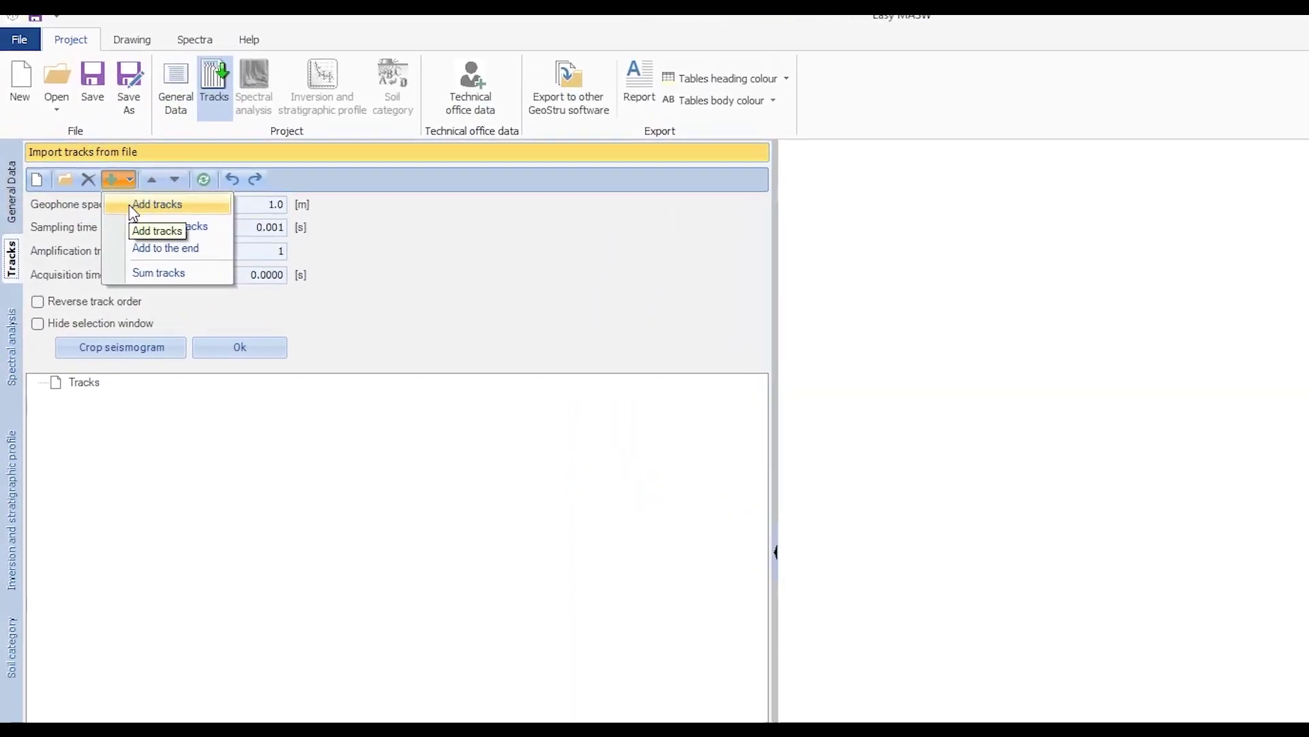
pyautogui.click(126, 199)
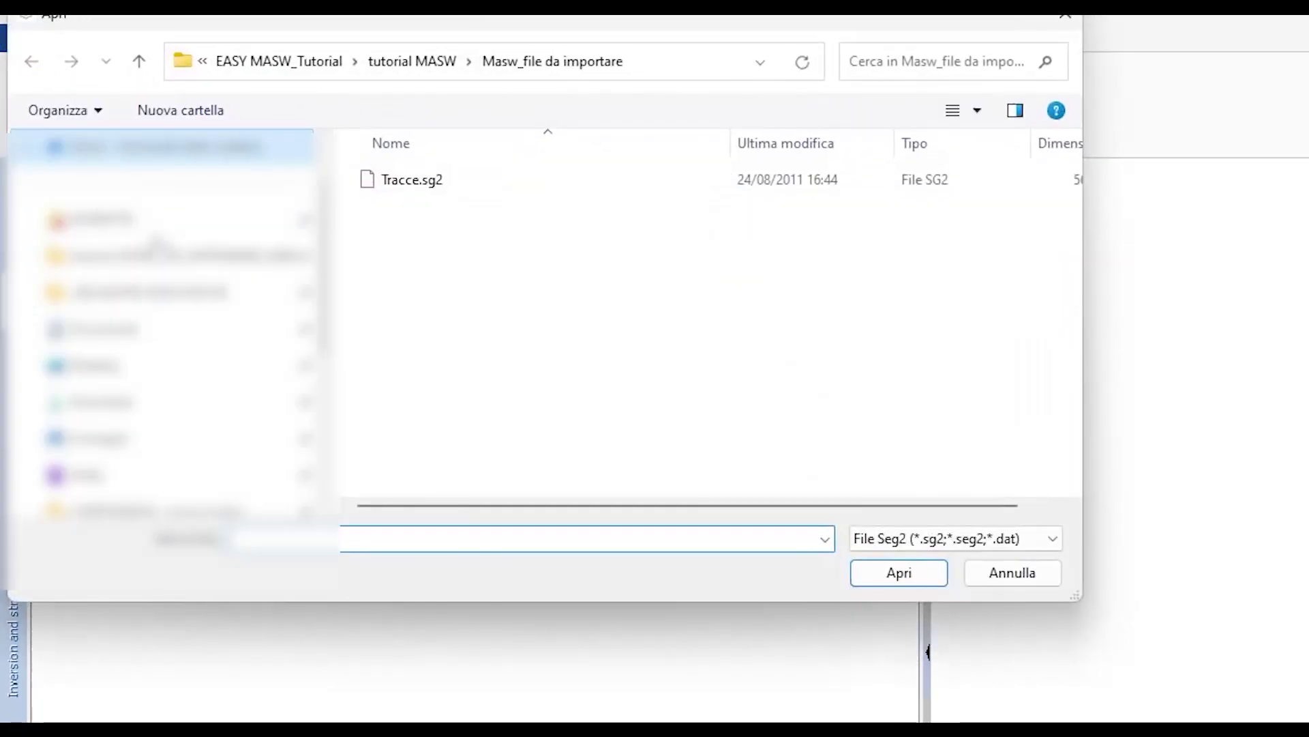
pyautogui.click(423, 187)
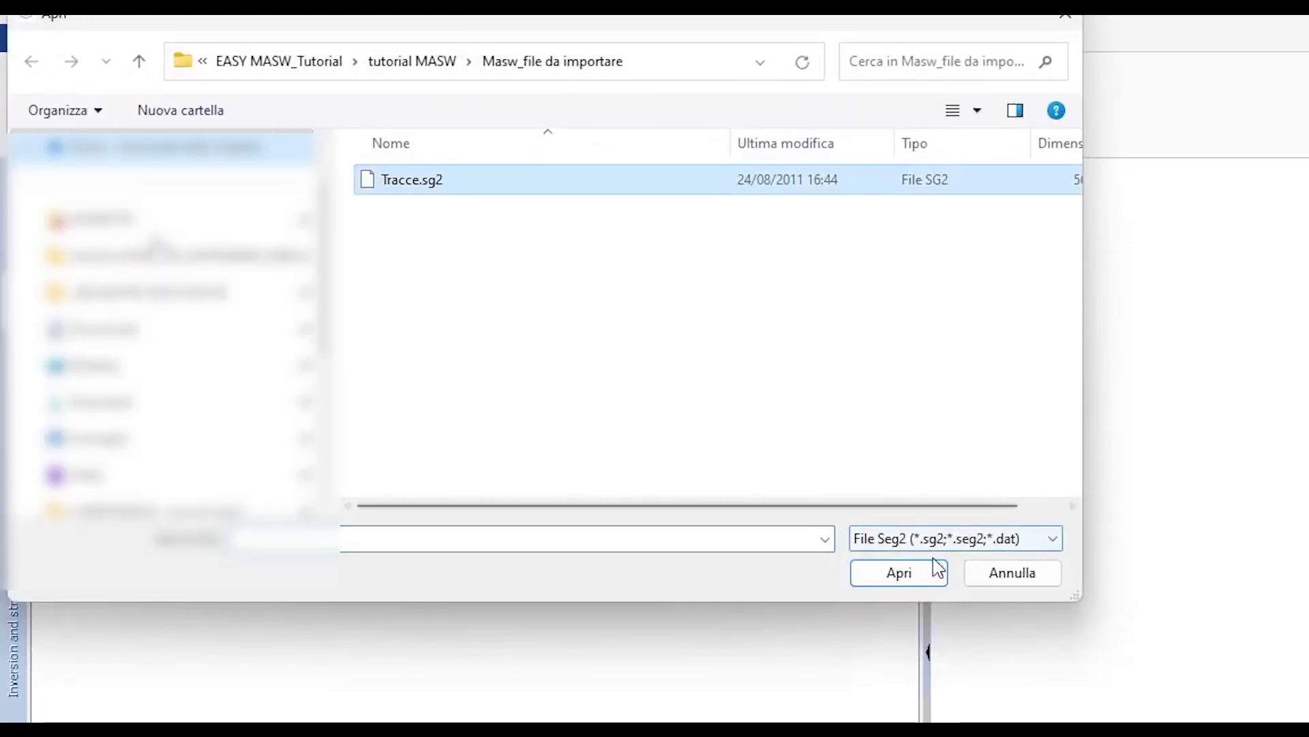
pyautogui.click(917, 573)
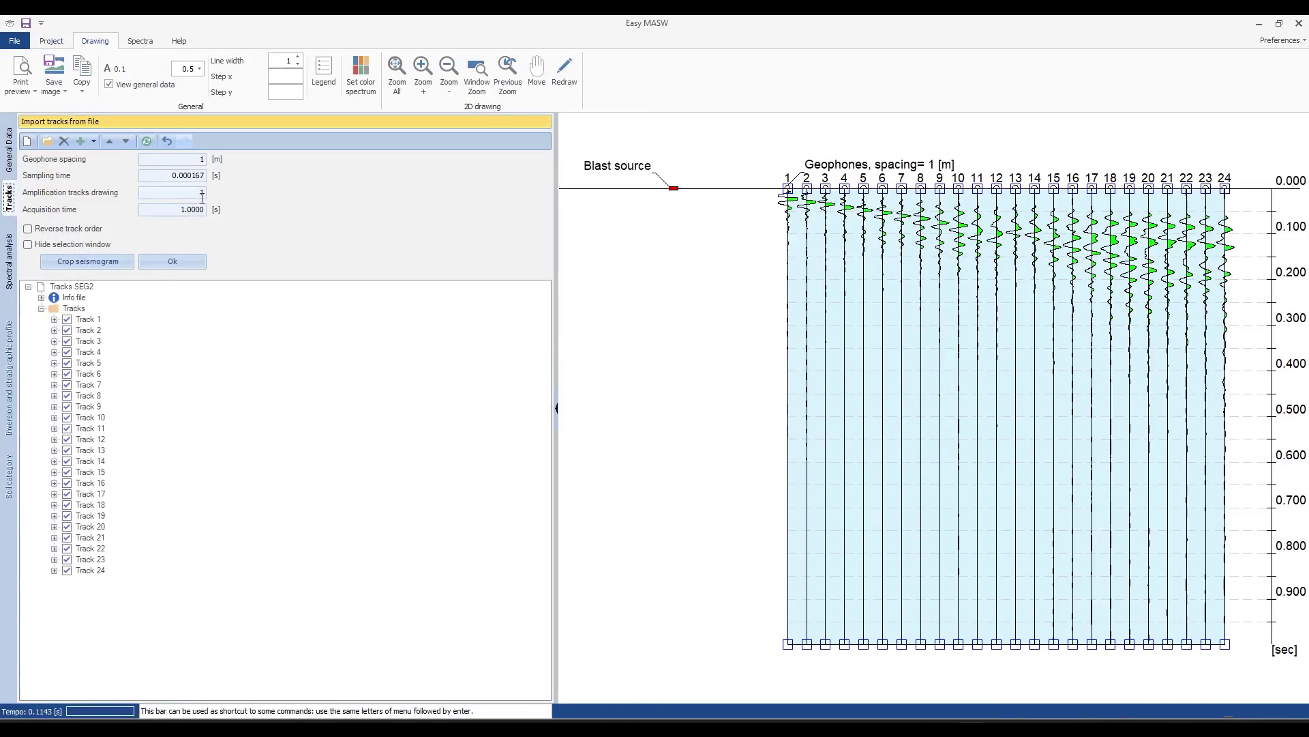
# Crop the seismogram along a line sloping from about 0.25 s to 0.43 s, keeping early arrivals.
pyautogui.click(93, 261)
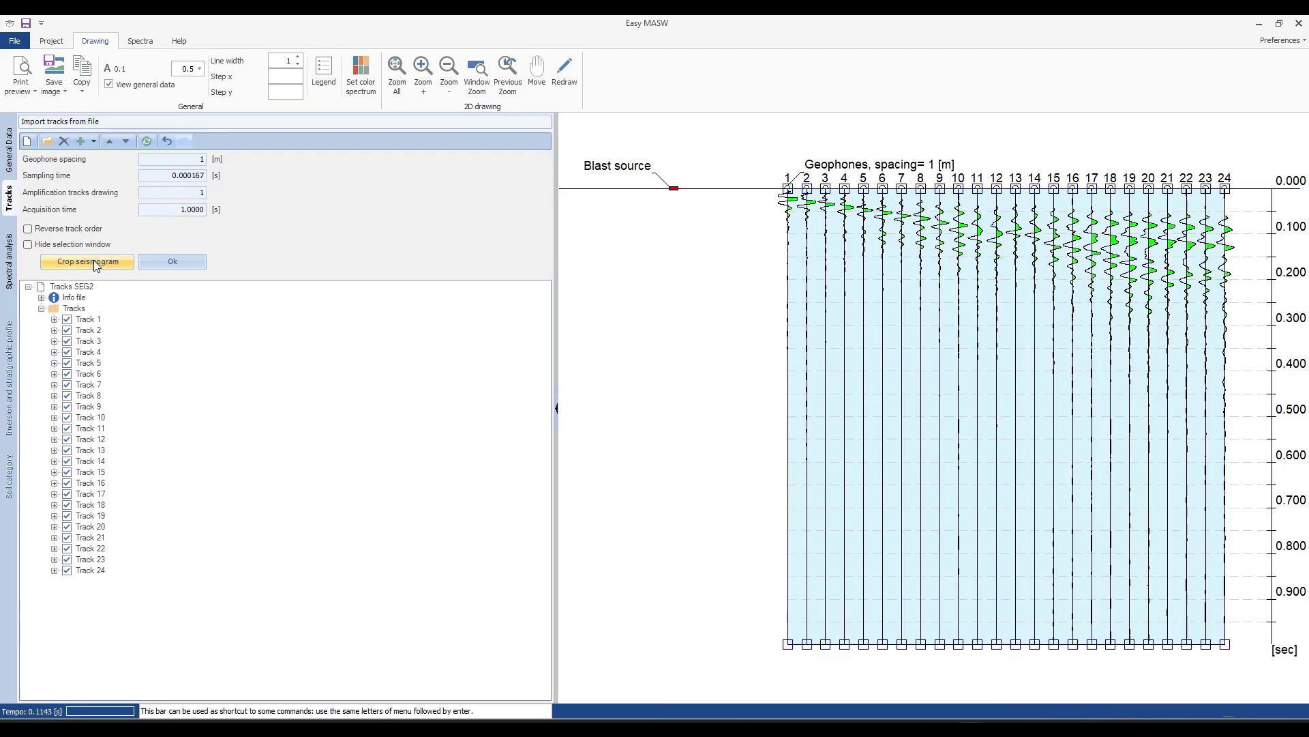
pyautogui.click(752, 140)
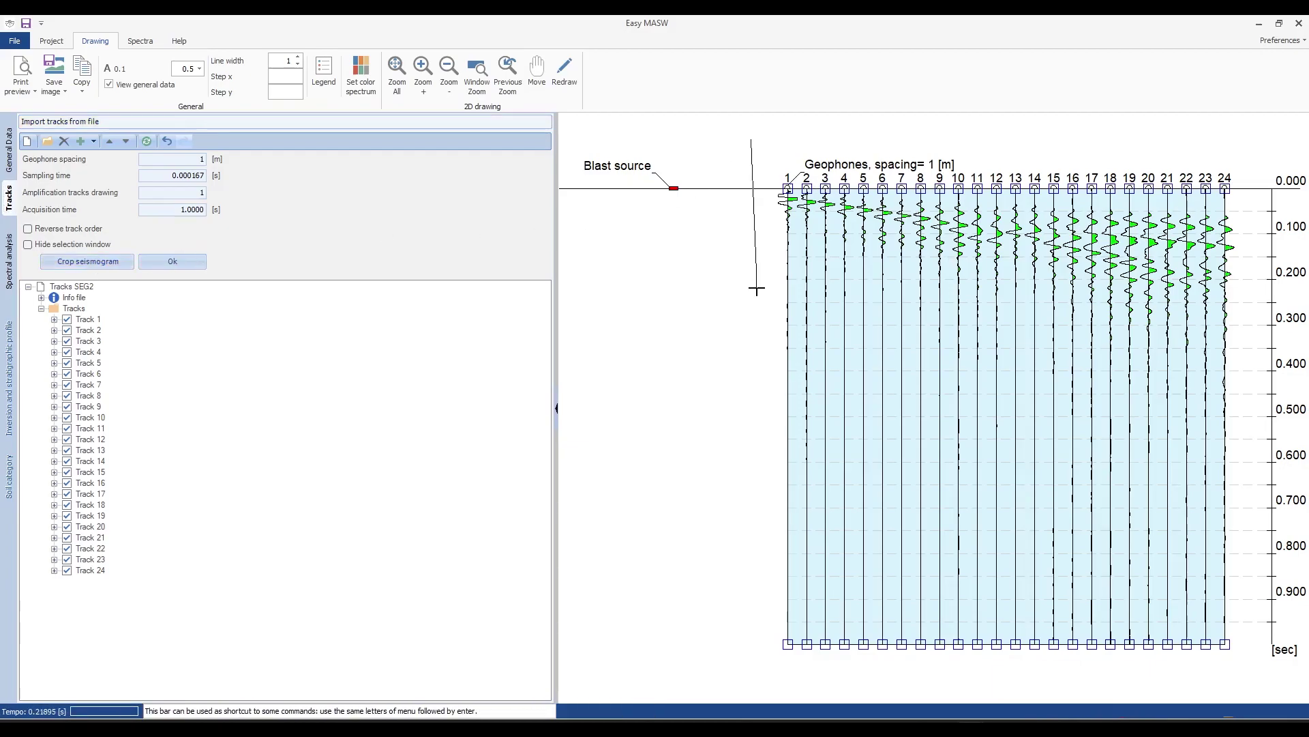
pyautogui.click(757, 288)
pyautogui.click(1248, 360)
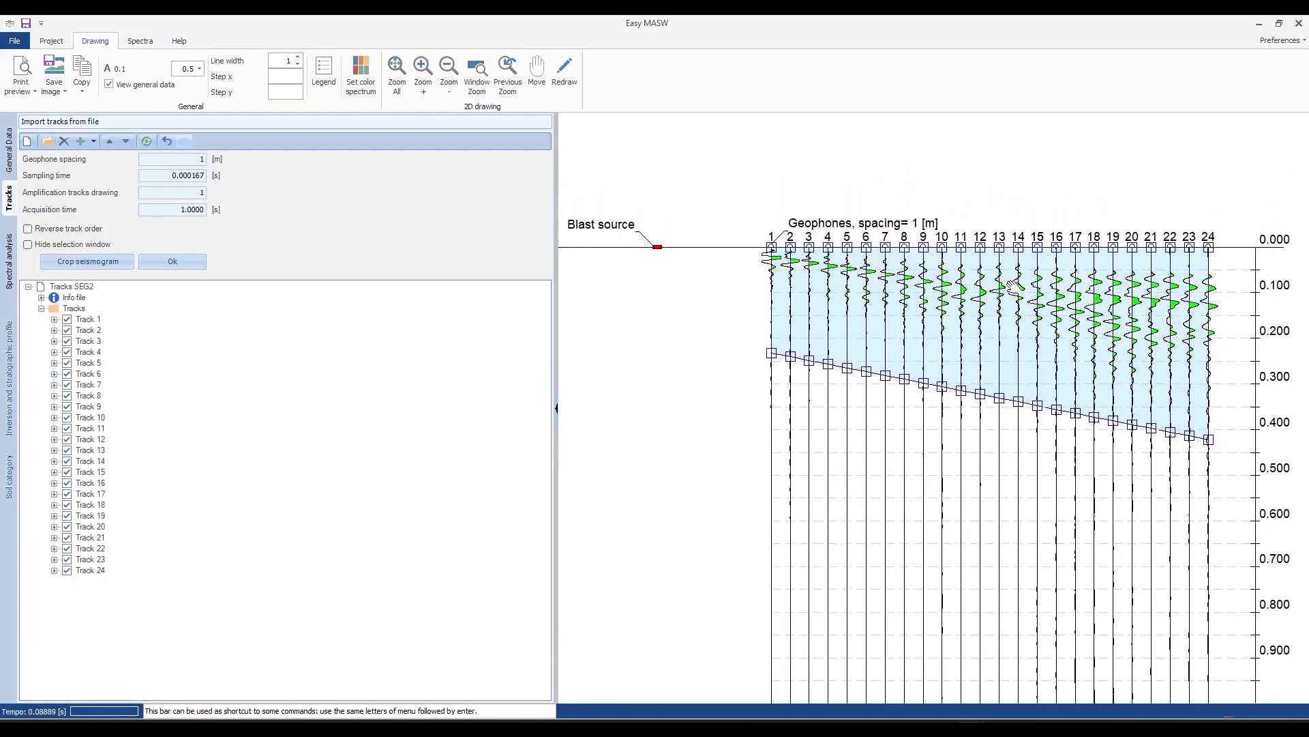
pyautogui.click(190, 263)
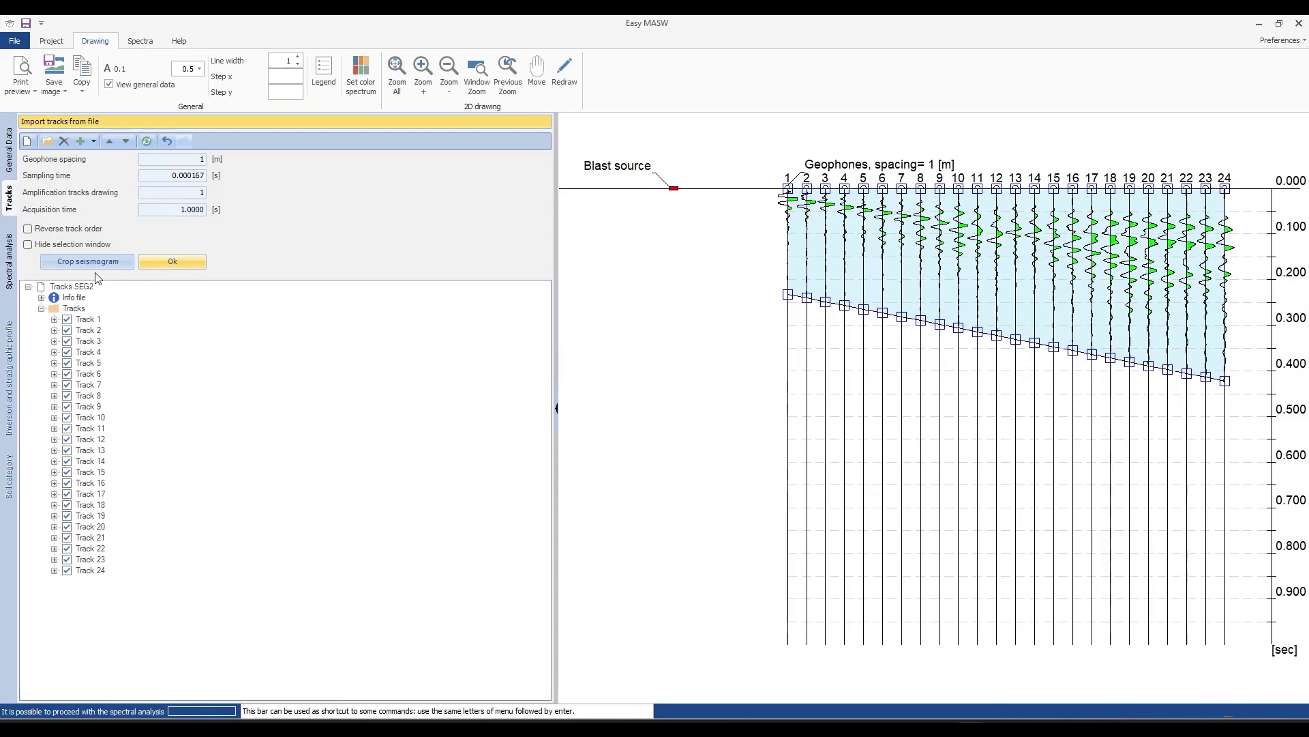
# Run the phase velocity–frequency spectral analysis over 1–60 Hz and 1–800 m/s.
pyautogui.click(8, 270)
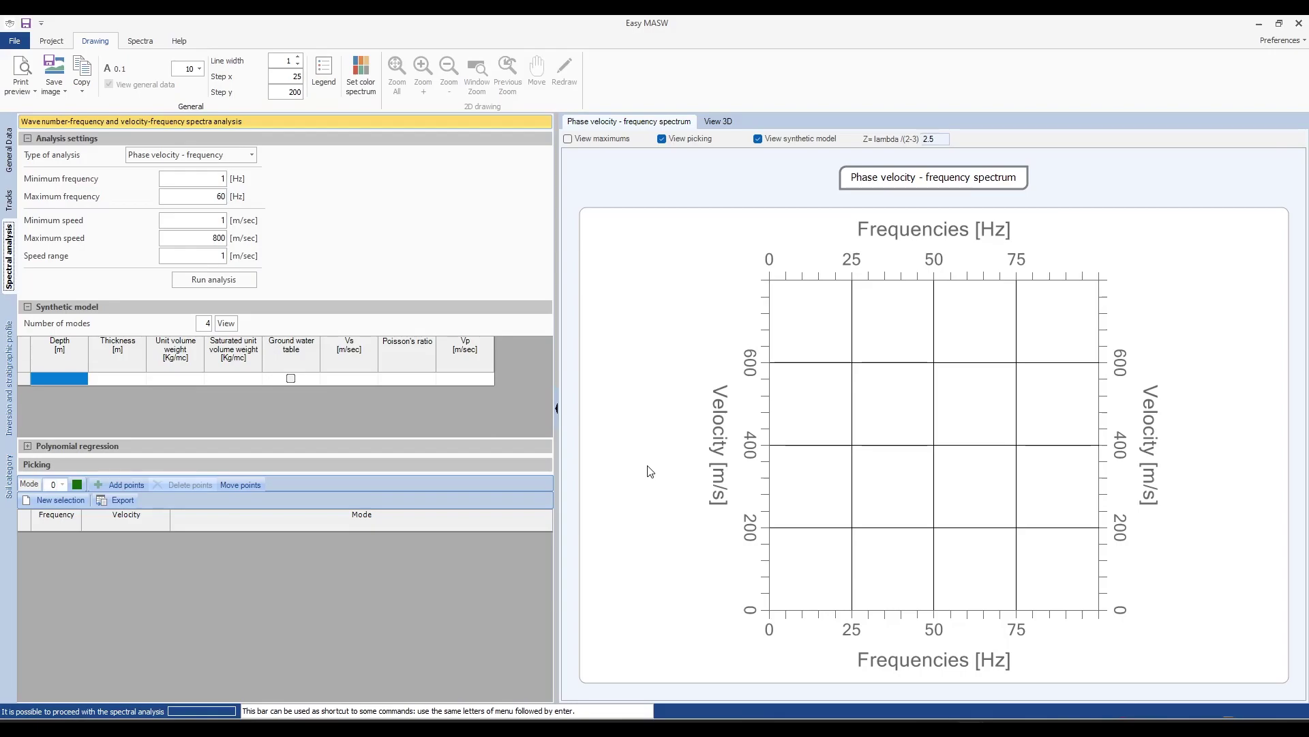
pyautogui.click(225, 284)
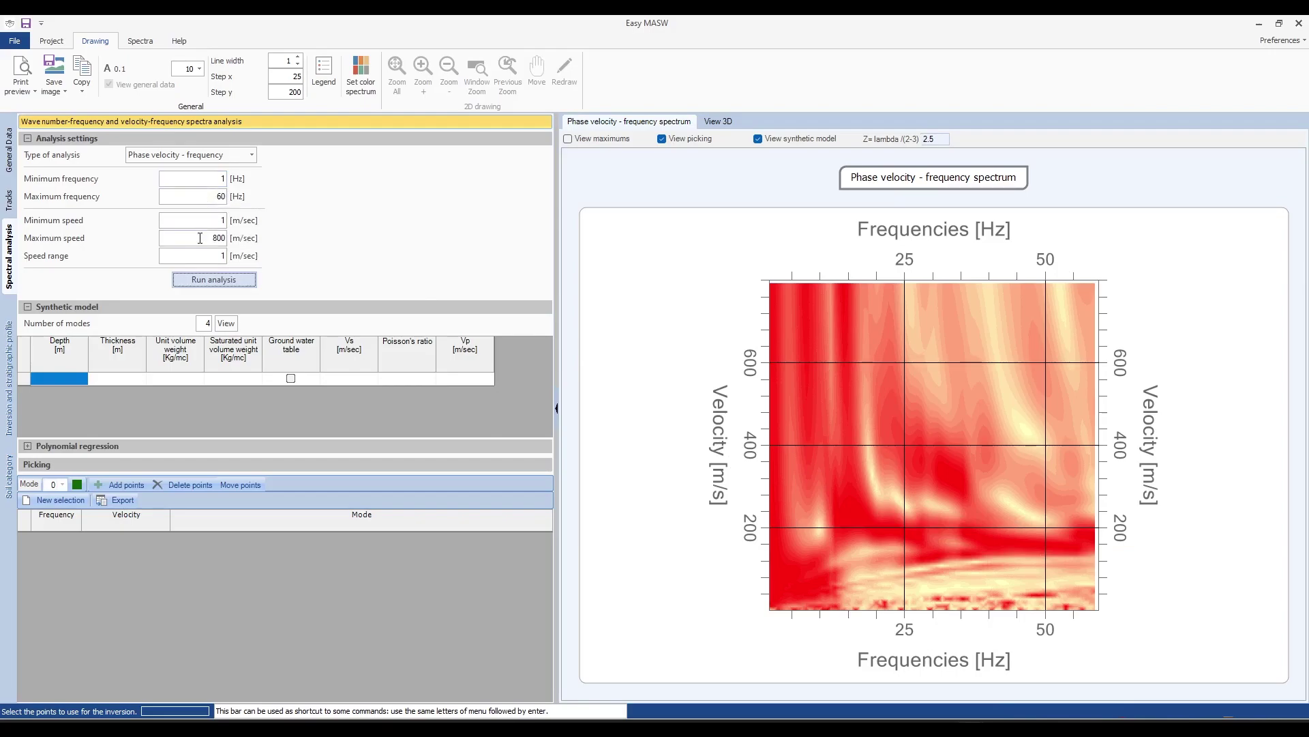
pyautogui.click(216, 196)
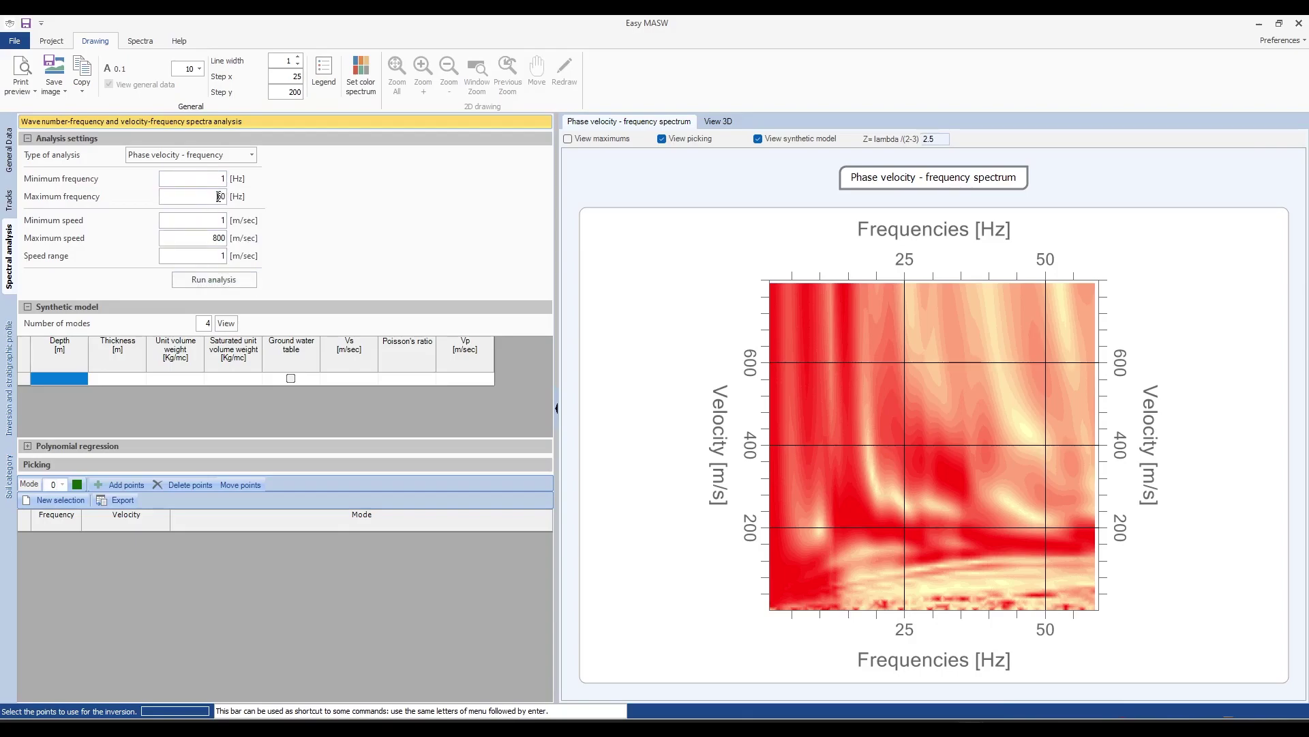
pyautogui.write('0')
pyautogui.doubleClick(217, 239)
pyautogui.write('700')
pyautogui.click(227, 279)
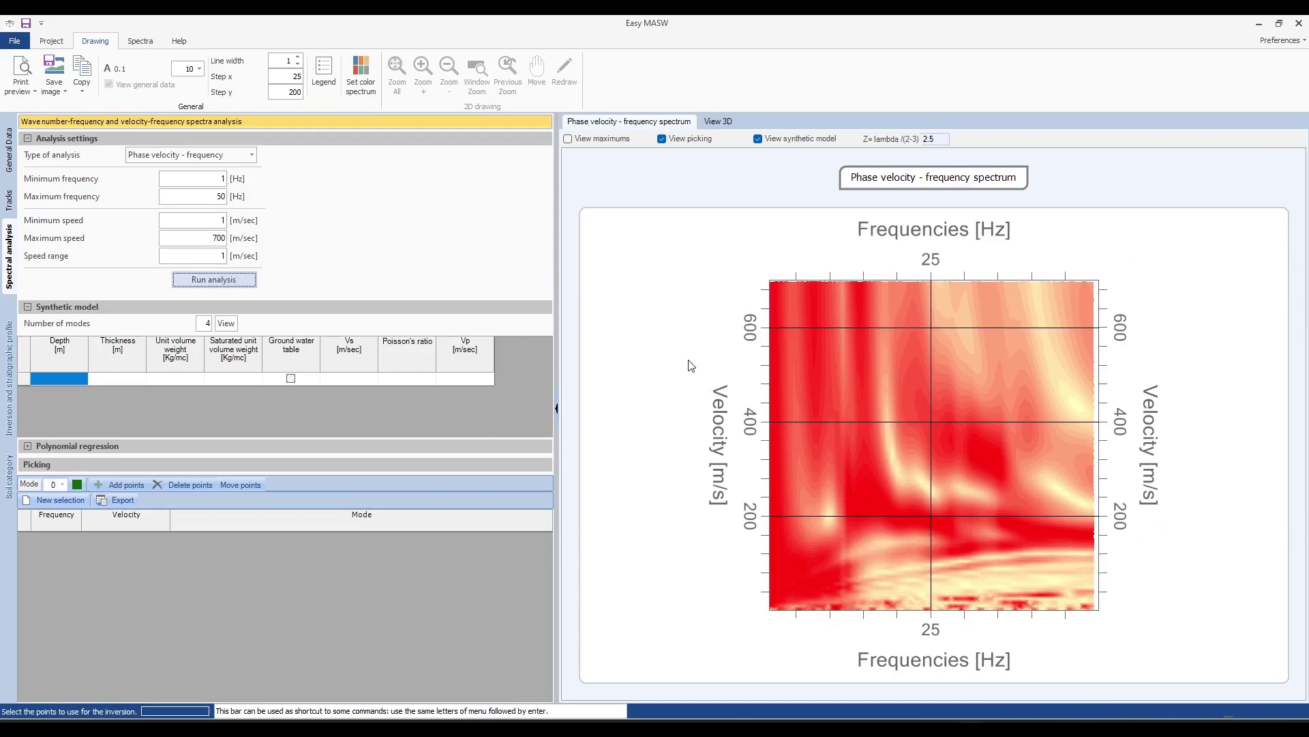
pyautogui.doubleClick(221, 196)
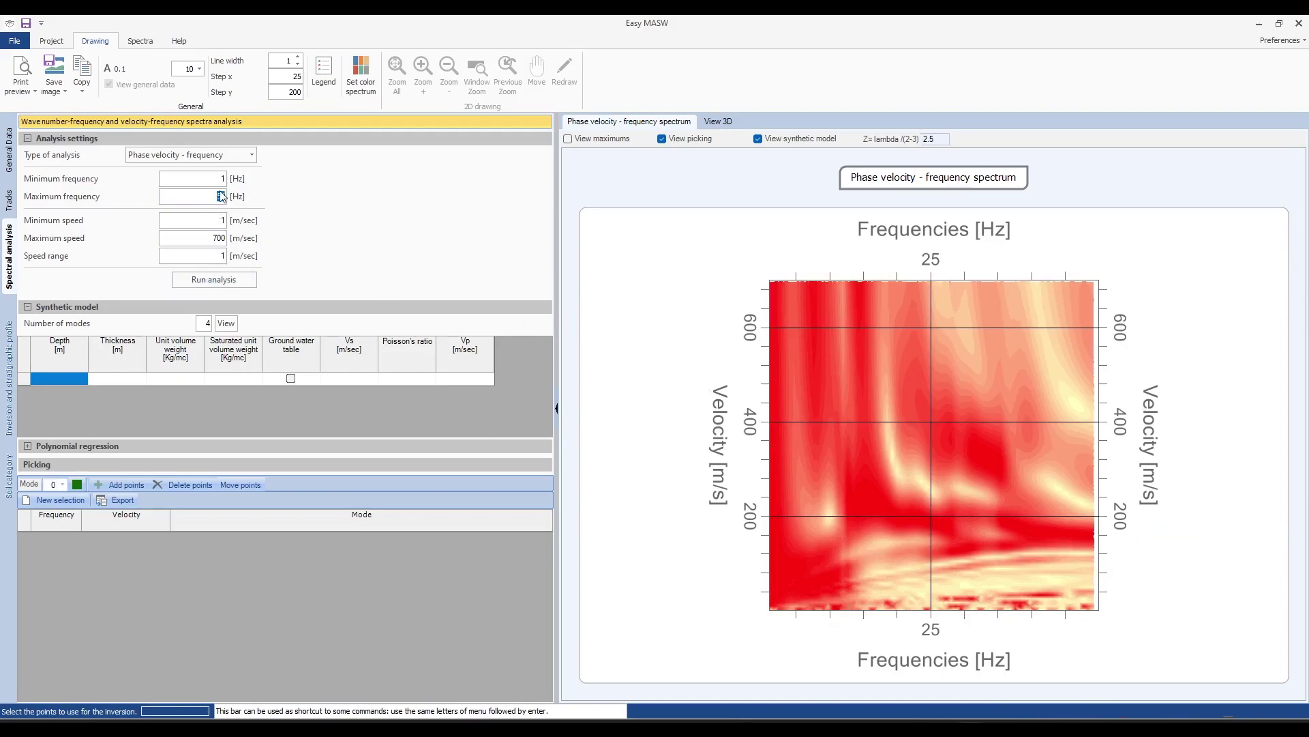
pyautogui.write('60')
pyautogui.doubleClick(218, 237)
pyautogui.write('800')
pyautogui.click(235, 282)
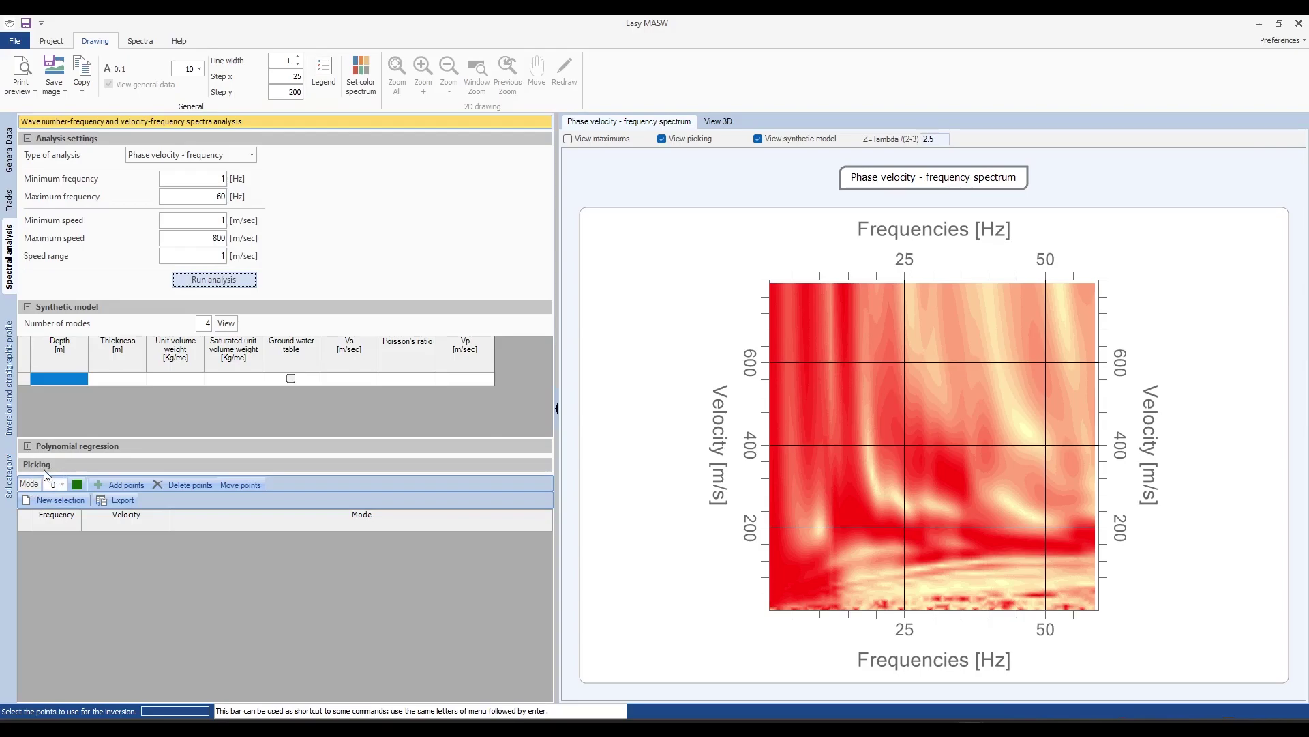
# Pick six mode 0 dispersion points from 56.34 to 11.99 Hz, deleting the 7.89 Hz pick.
pyautogui.click(62, 484)
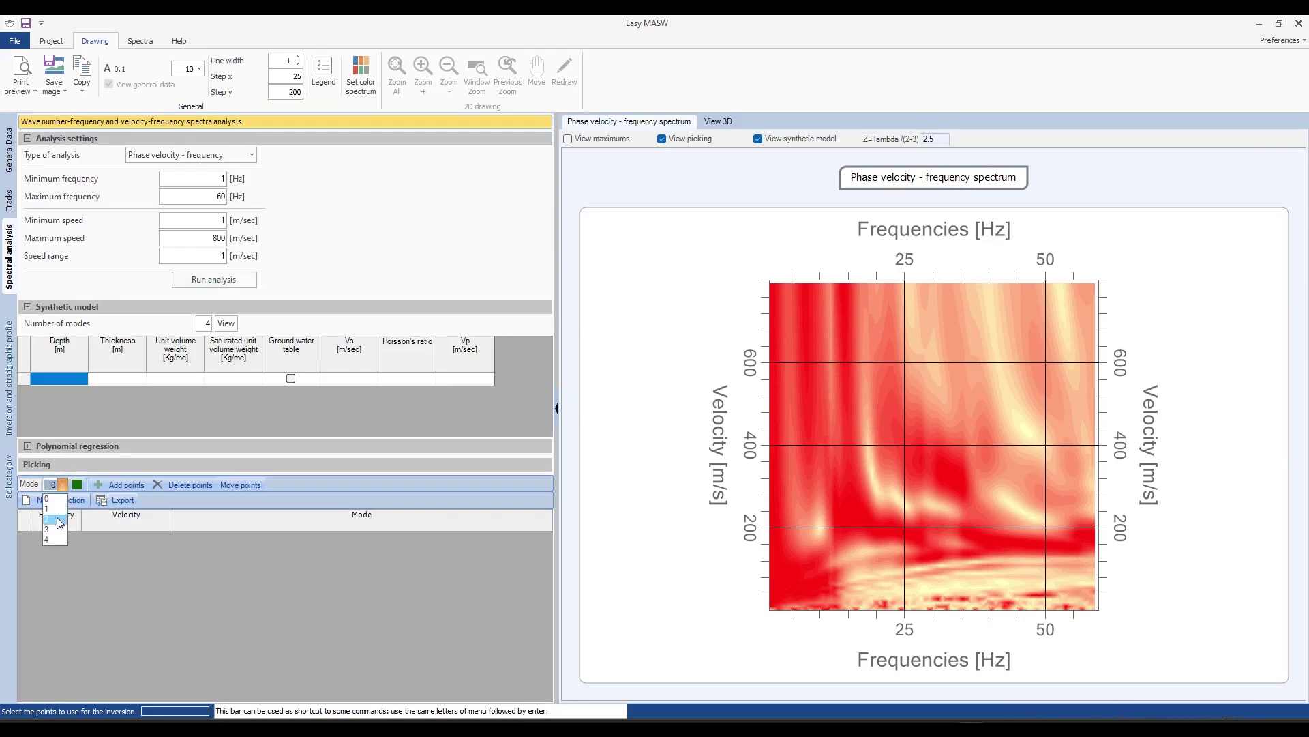
pyautogui.click(62, 486)
pyautogui.click(112, 485)
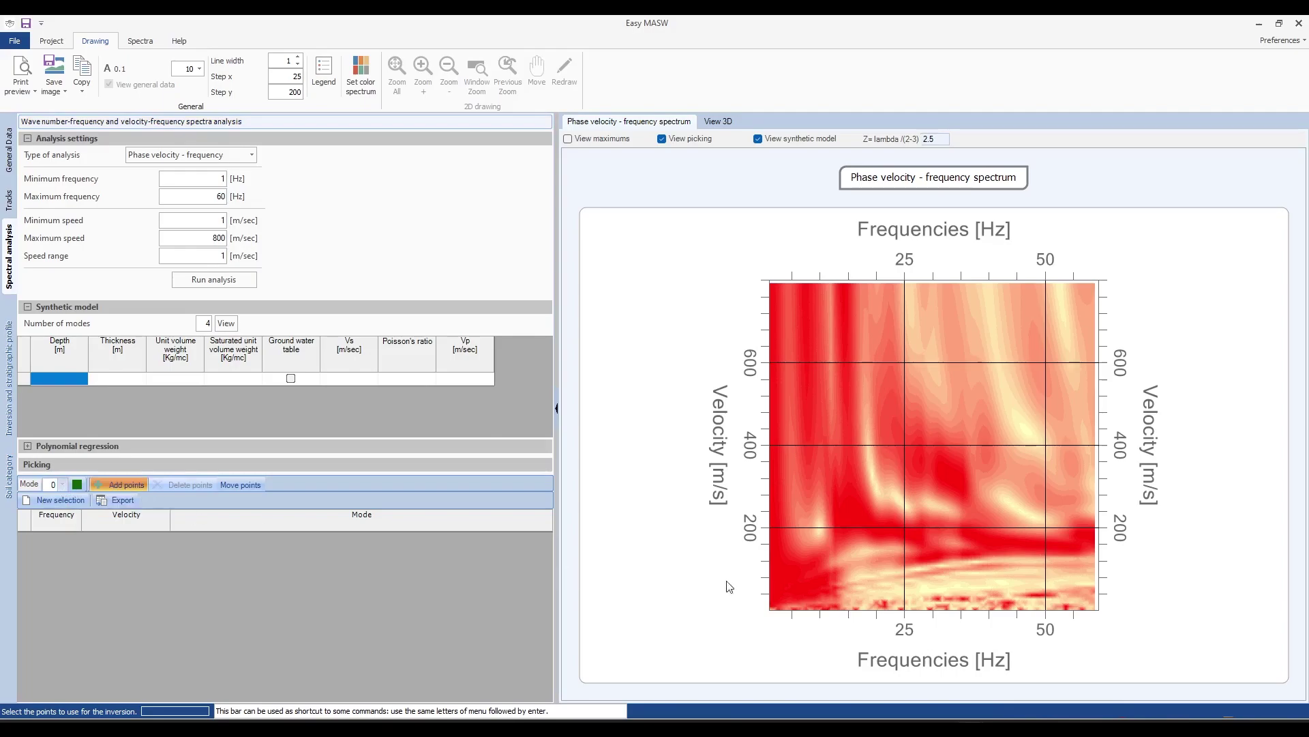
pyautogui.click(1081, 550)
pyautogui.click(1025, 550)
pyautogui.click(965, 548)
pyautogui.click(901, 537)
pyautogui.click(868, 521)
pyautogui.click(831, 482)
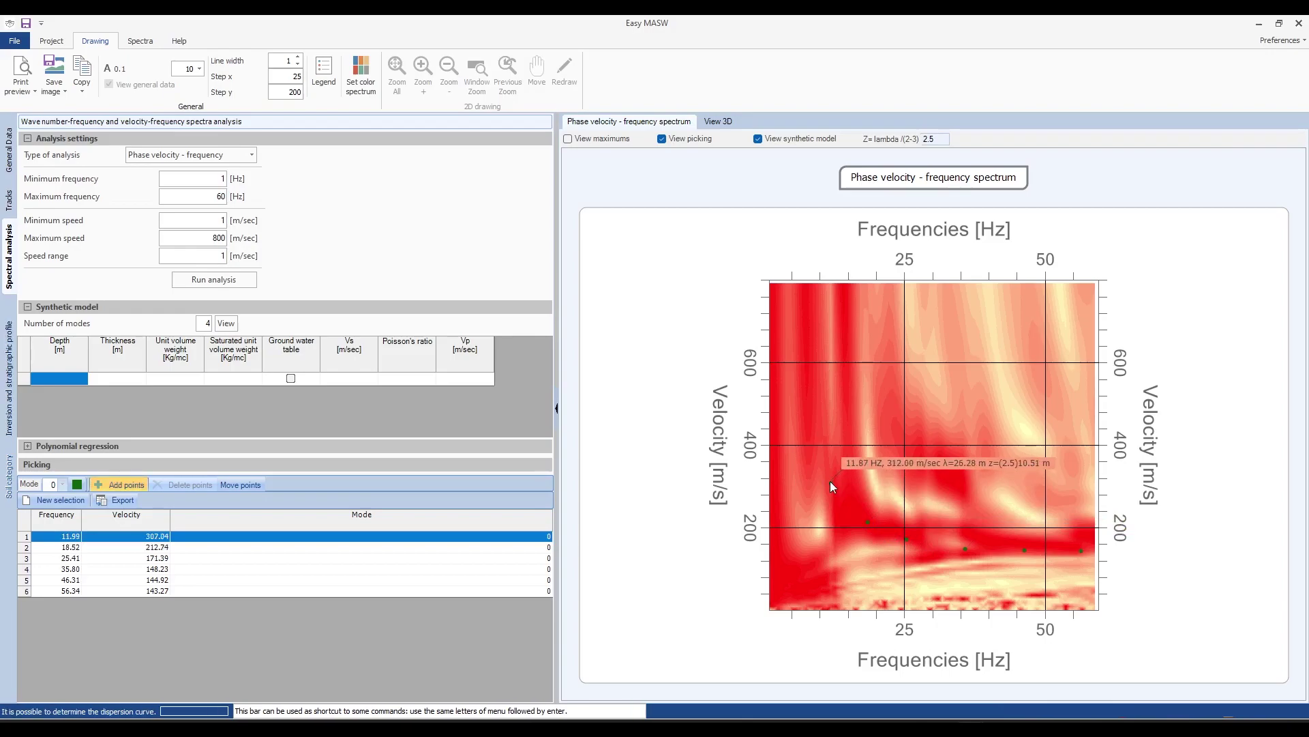
pyautogui.click(808, 448)
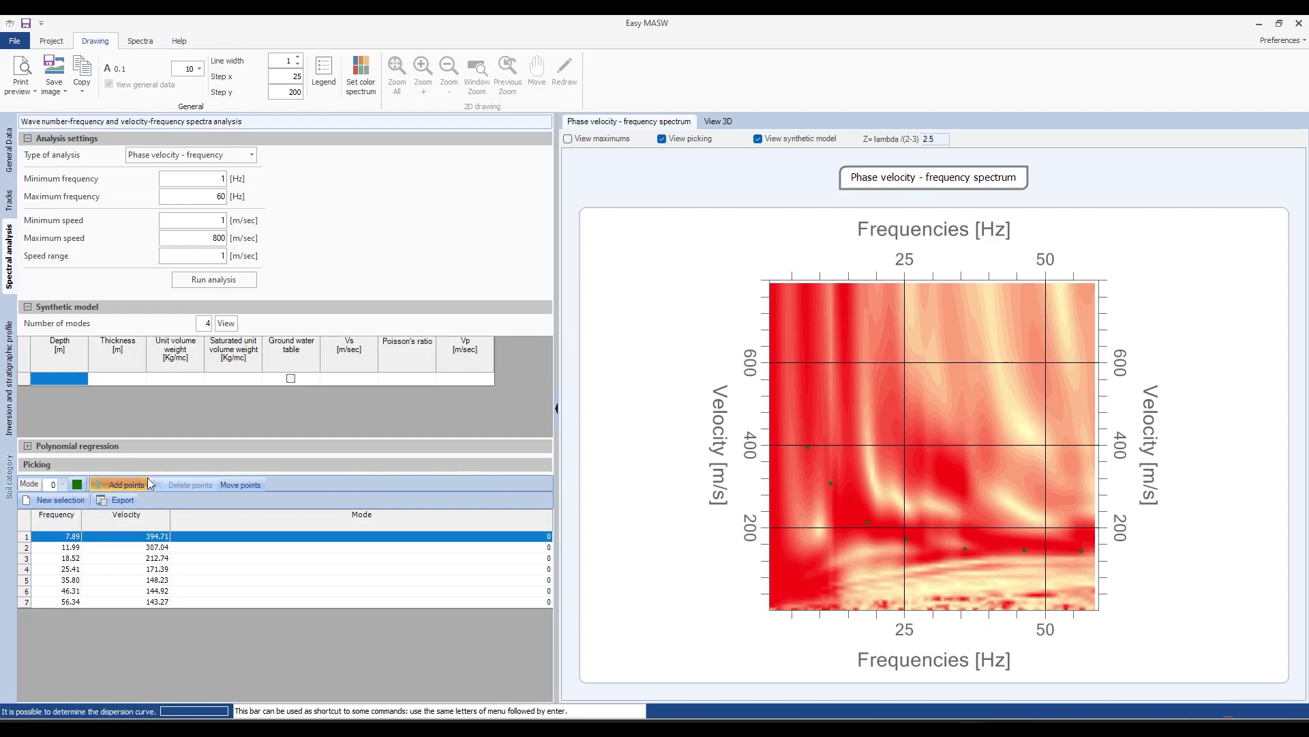
pyautogui.click(183, 484)
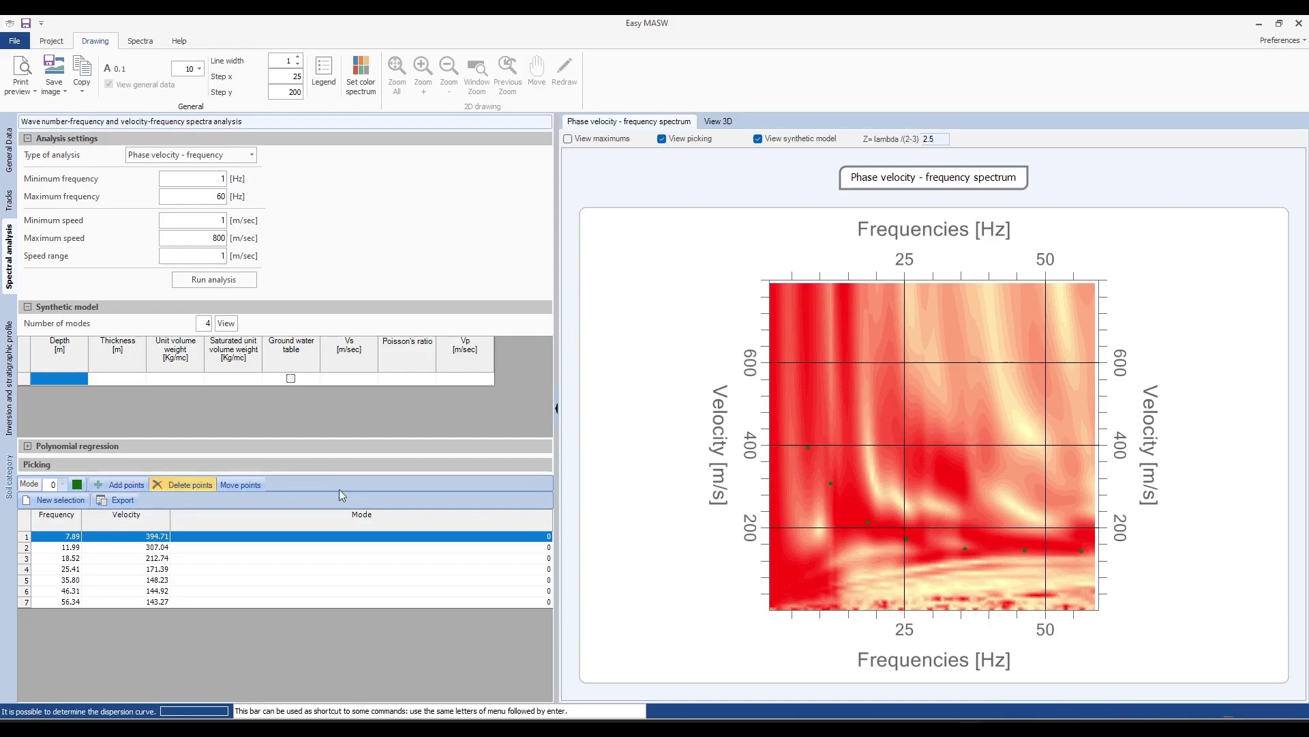
pyautogui.click(809, 448)
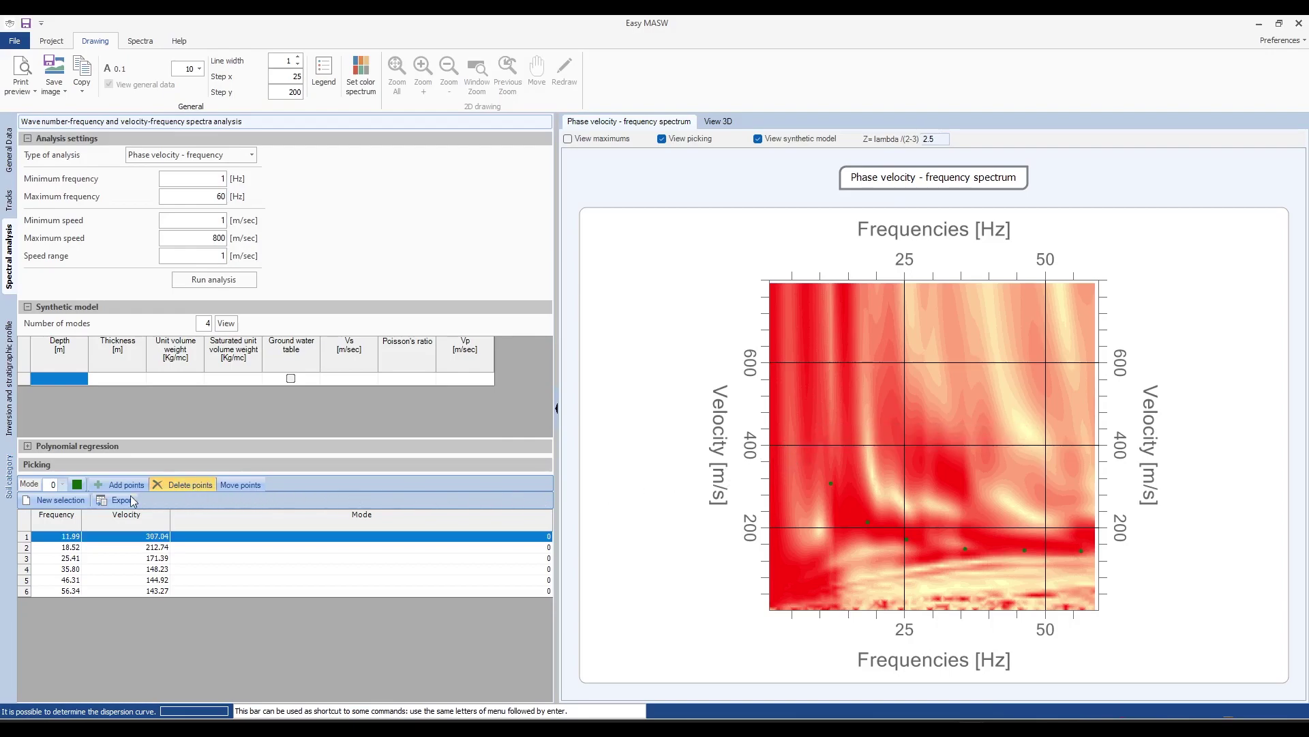
# Clear all picked points and set up adding new picks for mode 2.
pyautogui.click(61, 502)
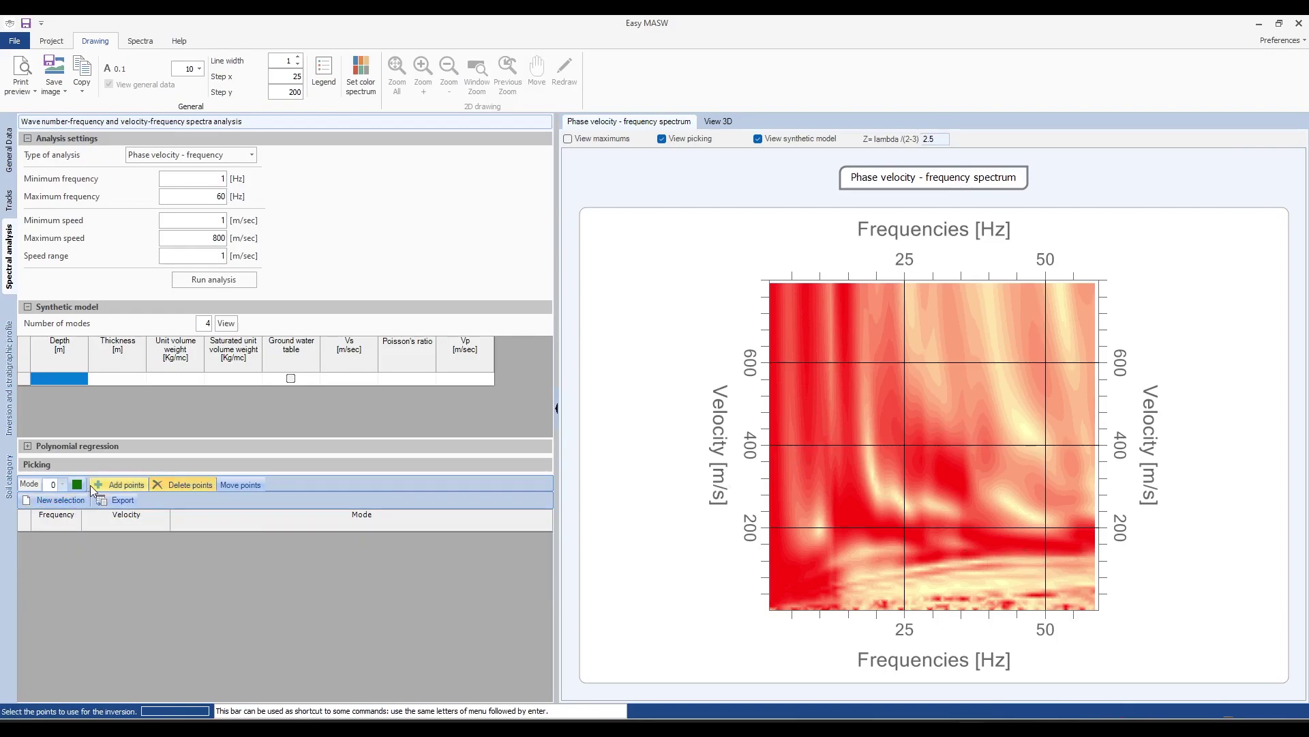
pyautogui.click(62, 484)
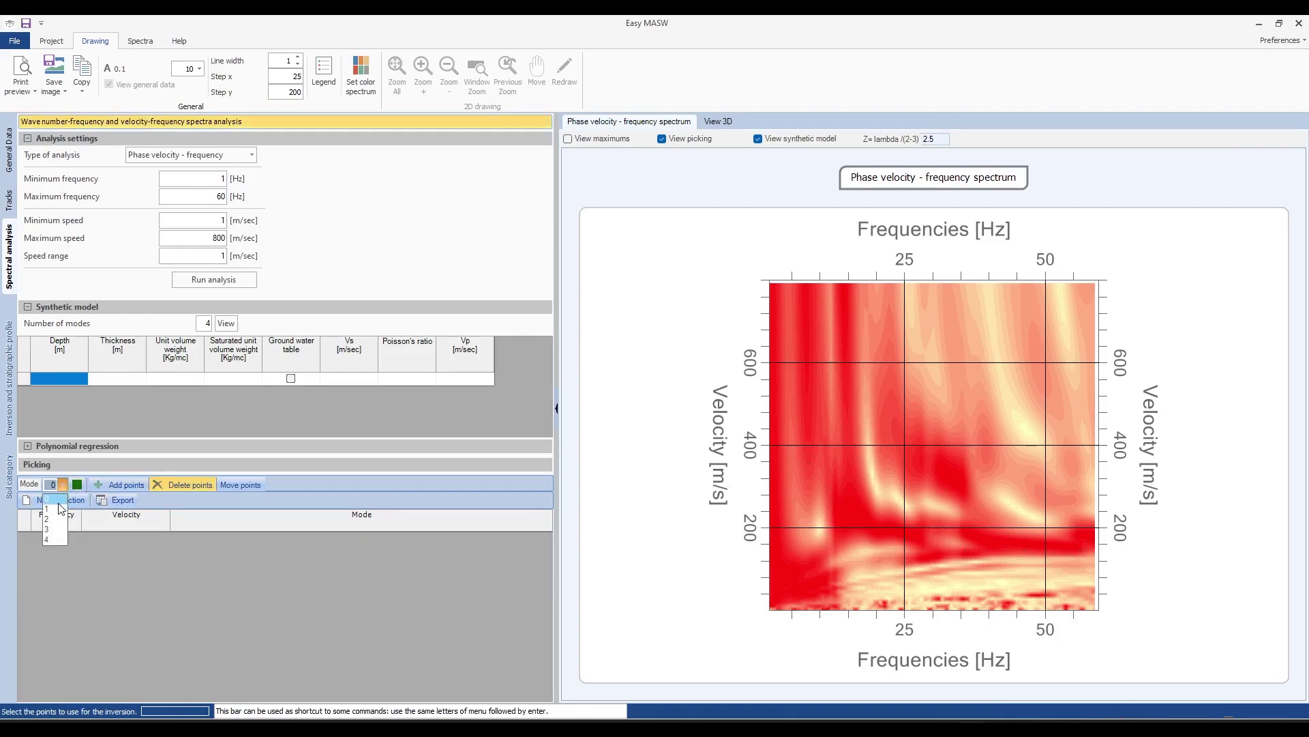
pyautogui.click(58, 509)
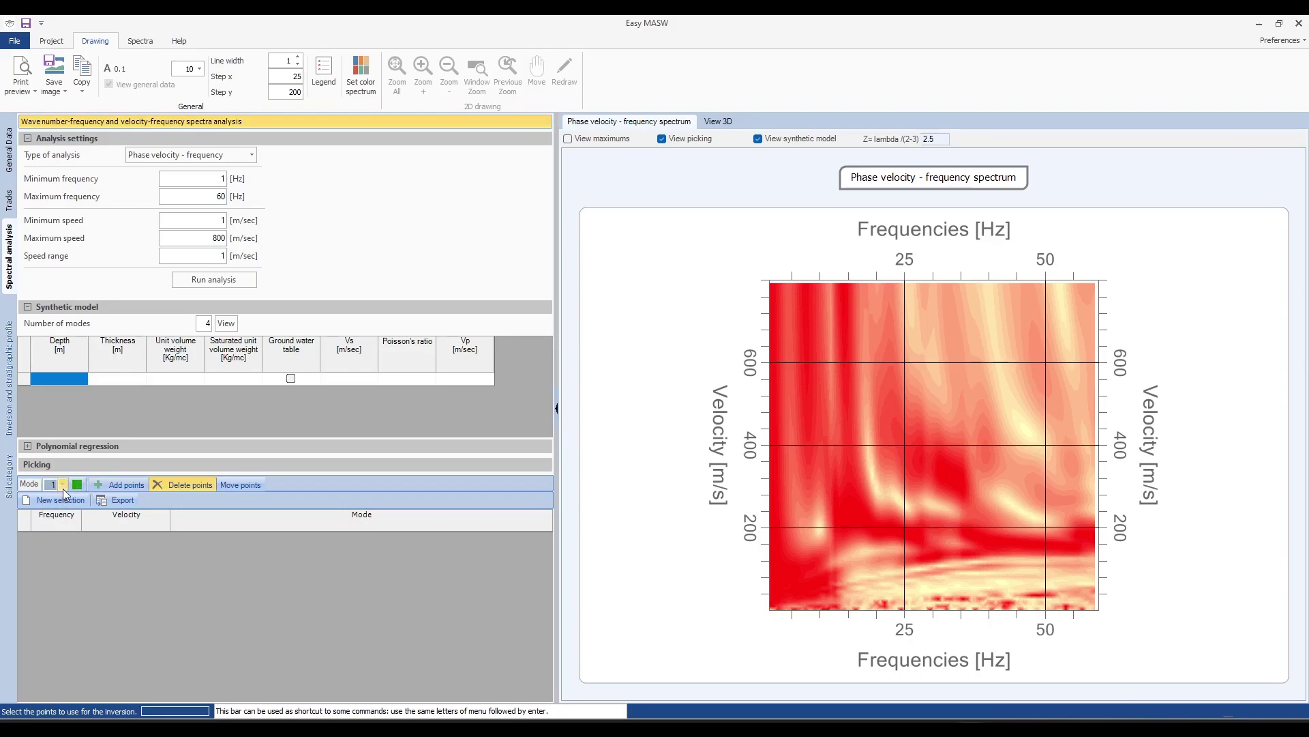
pyautogui.click(120, 484)
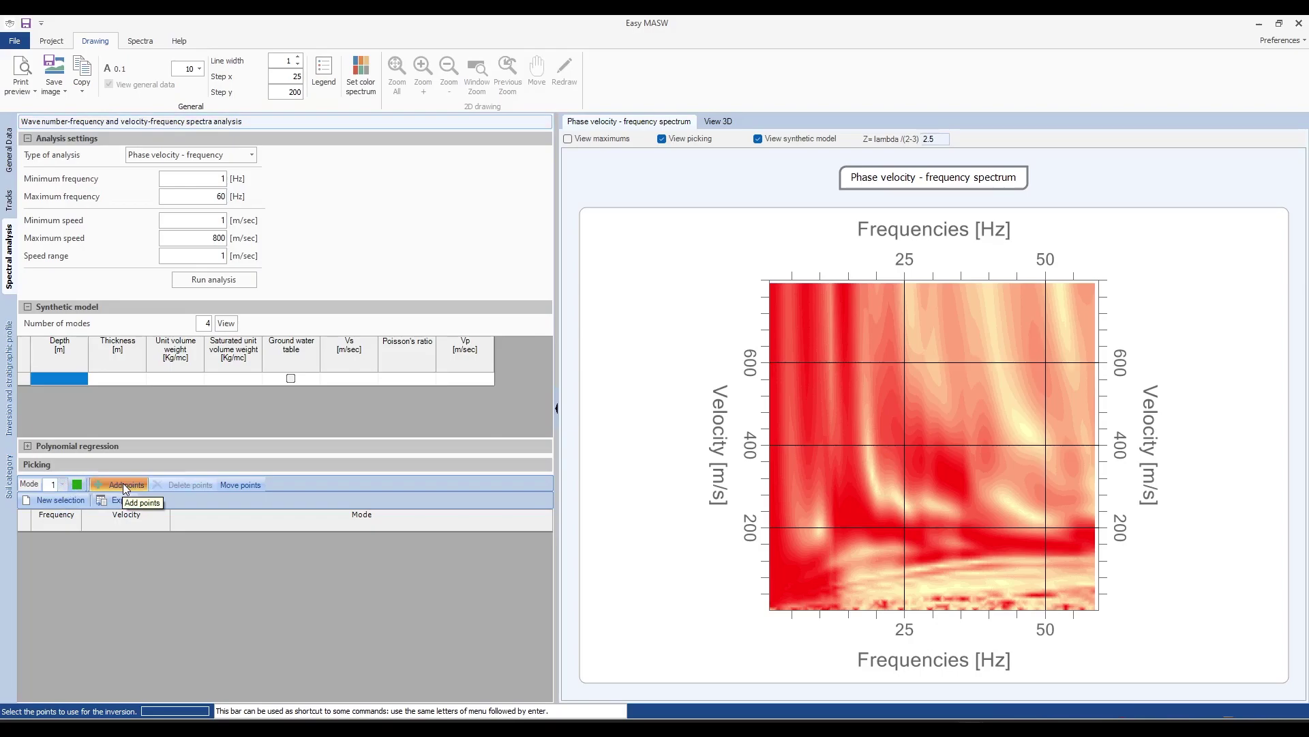
pyautogui.click(63, 485)
pyautogui.click(49, 518)
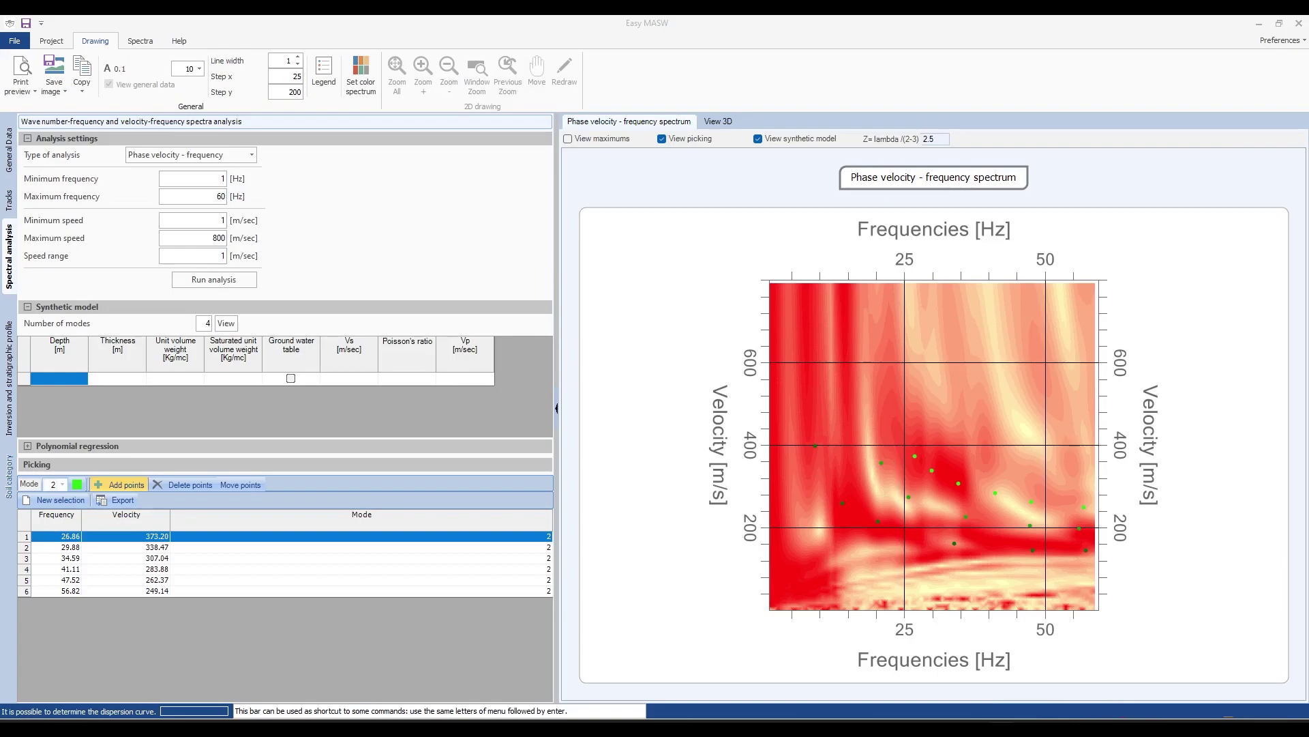
# Enter synthetic model layer thicknesses of 1, 2, 3 and 8 m.
pyautogui.click(118, 378)
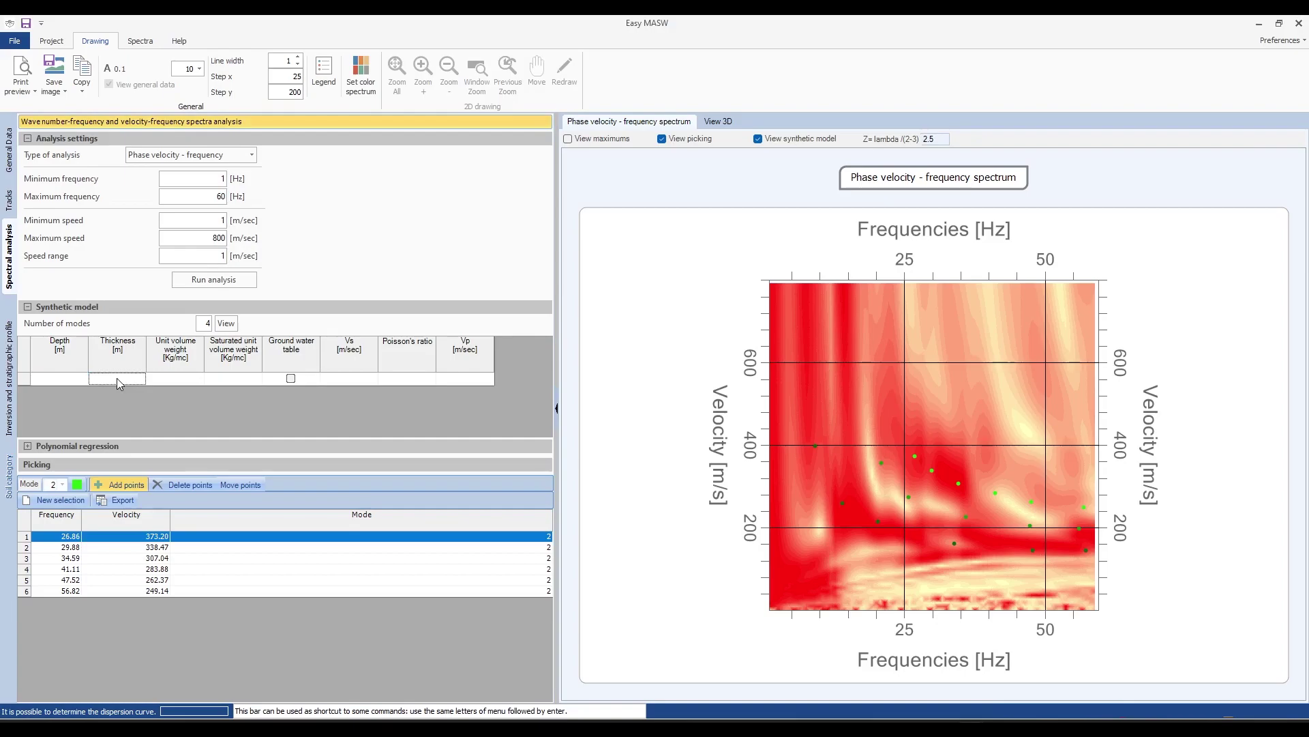
pyautogui.click(123, 377)
pyautogui.write('1')
pyautogui.press('Return')
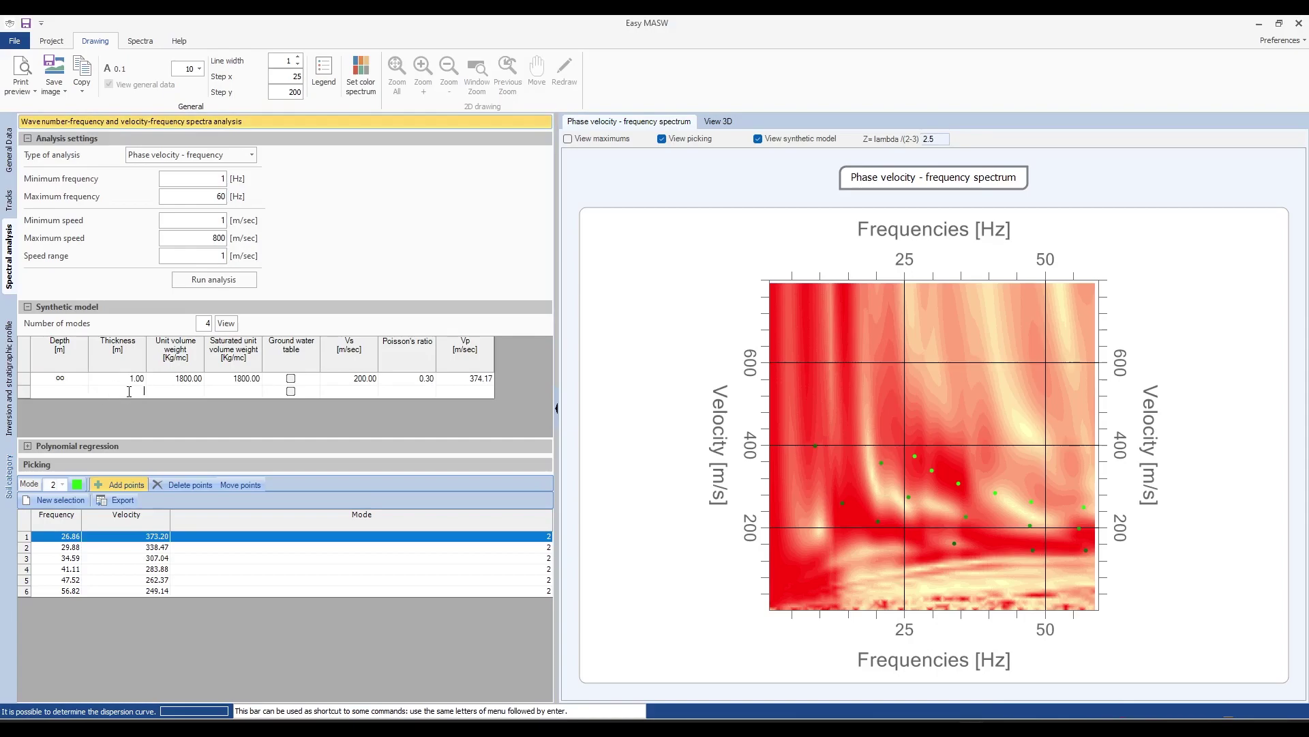
pyautogui.write('2')
pyautogui.press('Return')
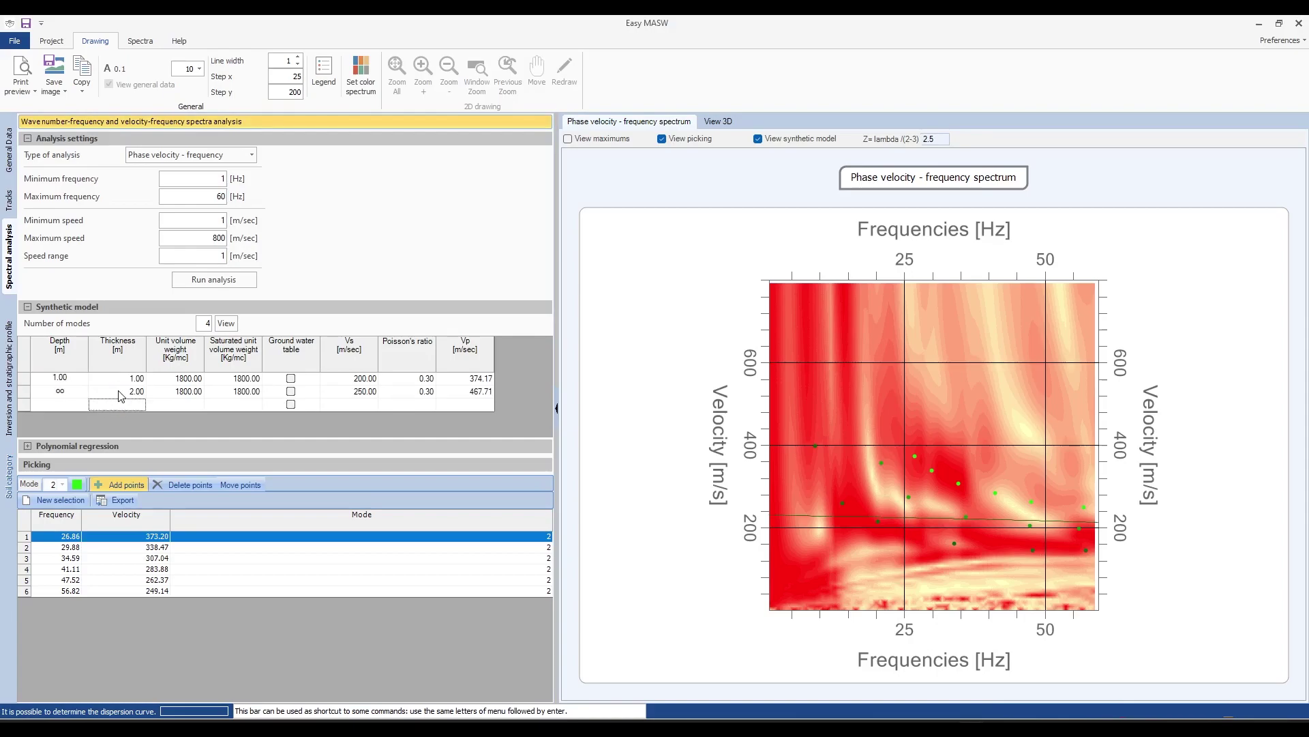
pyautogui.write('3')
pyautogui.press('Return')
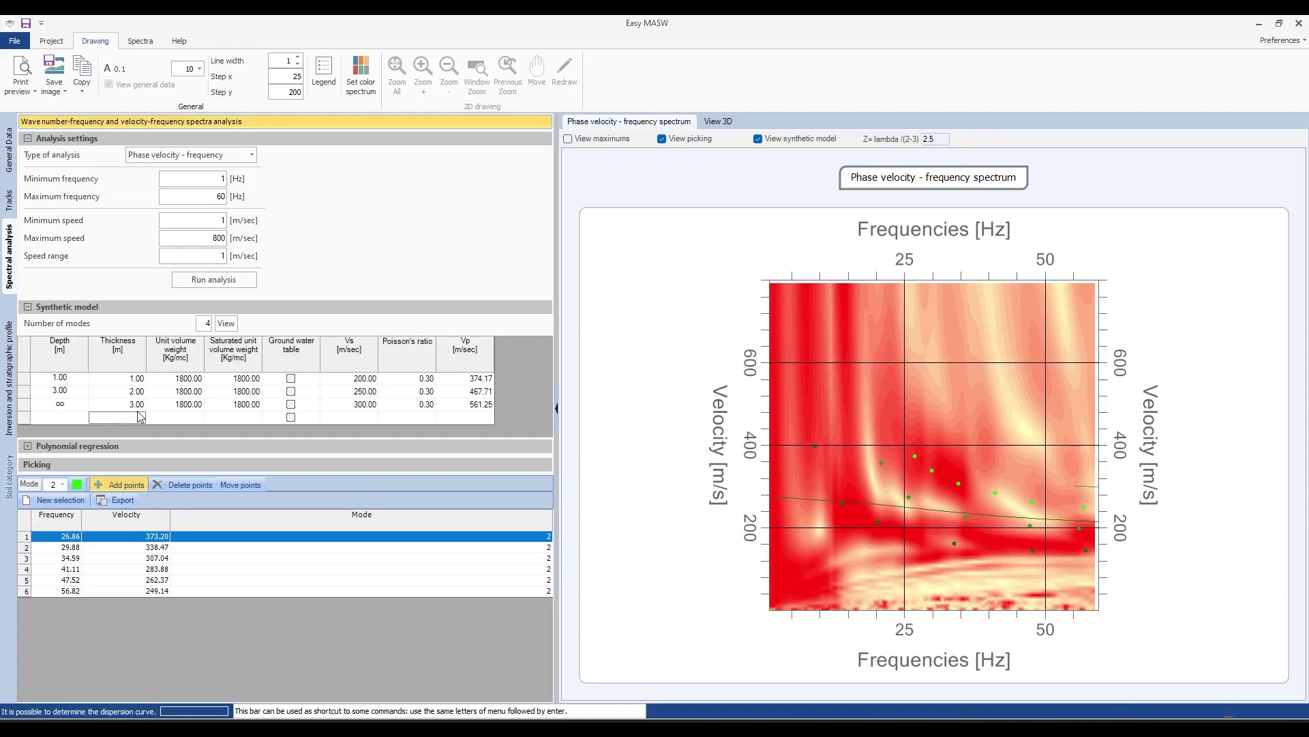
pyautogui.write('8')
pyautogui.press('Return')
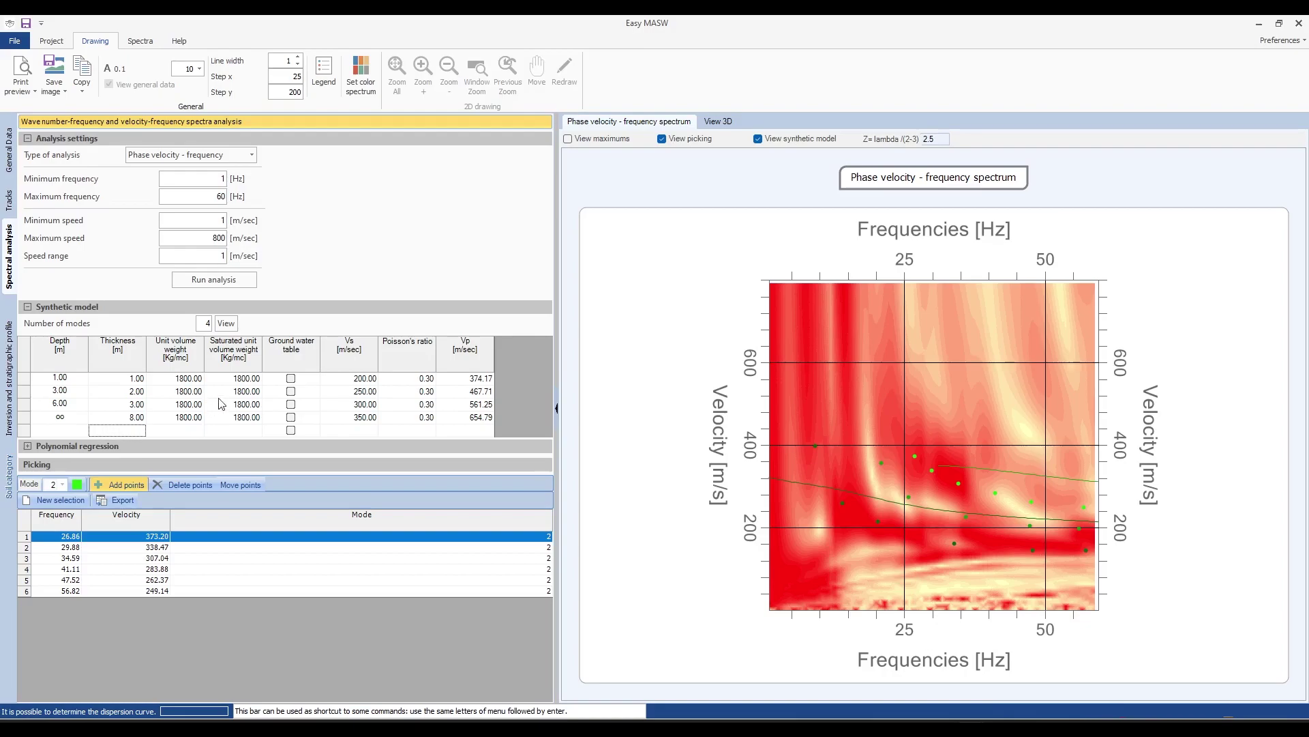
# Set the first three layers' Vs to 150, 200 and 250 m/s, selecting the fourth layer's Vs.
pyautogui.click(345, 380)
pyautogui.press('Tab')
pyautogui.click(345, 380)
pyautogui.click(345, 380)
pyautogui.write('150')
pyautogui.click(346, 391)
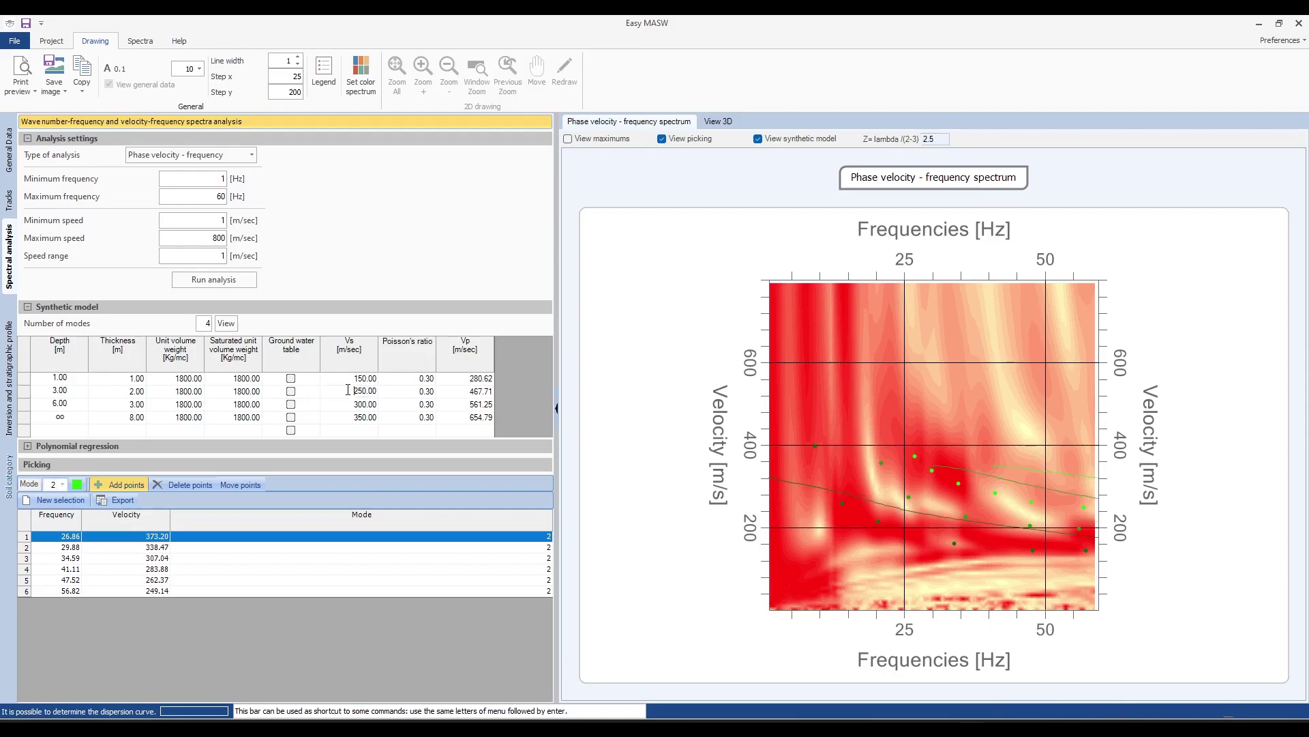
pyautogui.click(345, 391)
pyautogui.write('200')
pyautogui.click(346, 404)
pyautogui.click(345, 404)
pyautogui.write('250')
pyautogui.click(354, 418)
pyautogui.click(354, 418)
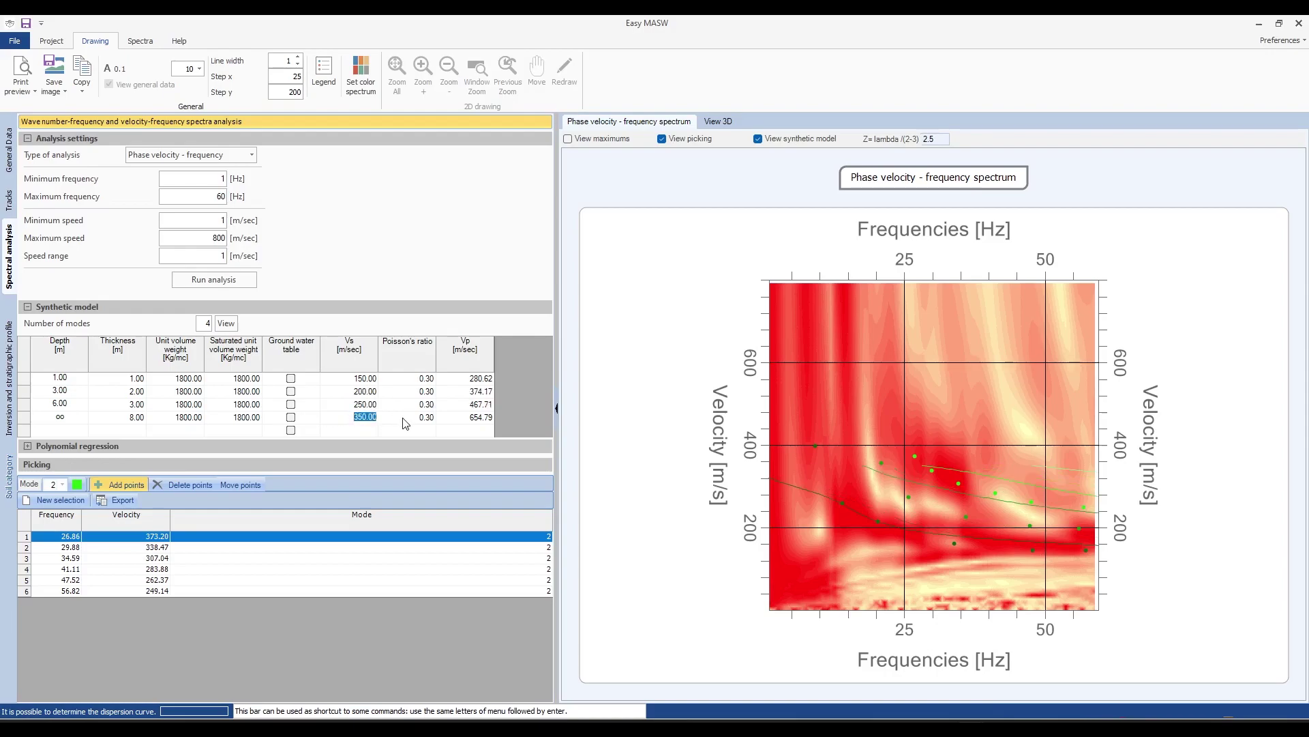
# Set the fourth layer's Vs to 400 m/s and move a picked point up onto the spectrum peak.
pyautogui.write('400')
pyautogui.click(354, 435)
pyautogui.click(242, 484)
pyautogui.moveTo(844, 505); pyautogui.dragTo(811, 476)
# Snap the higher-frequency picks onto the energy maxima and open the inversion and stratigraphic profile page.
pyautogui.moveTo(951, 546); pyautogui.dragTo(951, 538)
pyautogui.moveTo(1034, 549); pyautogui.dragTo(1006, 541)
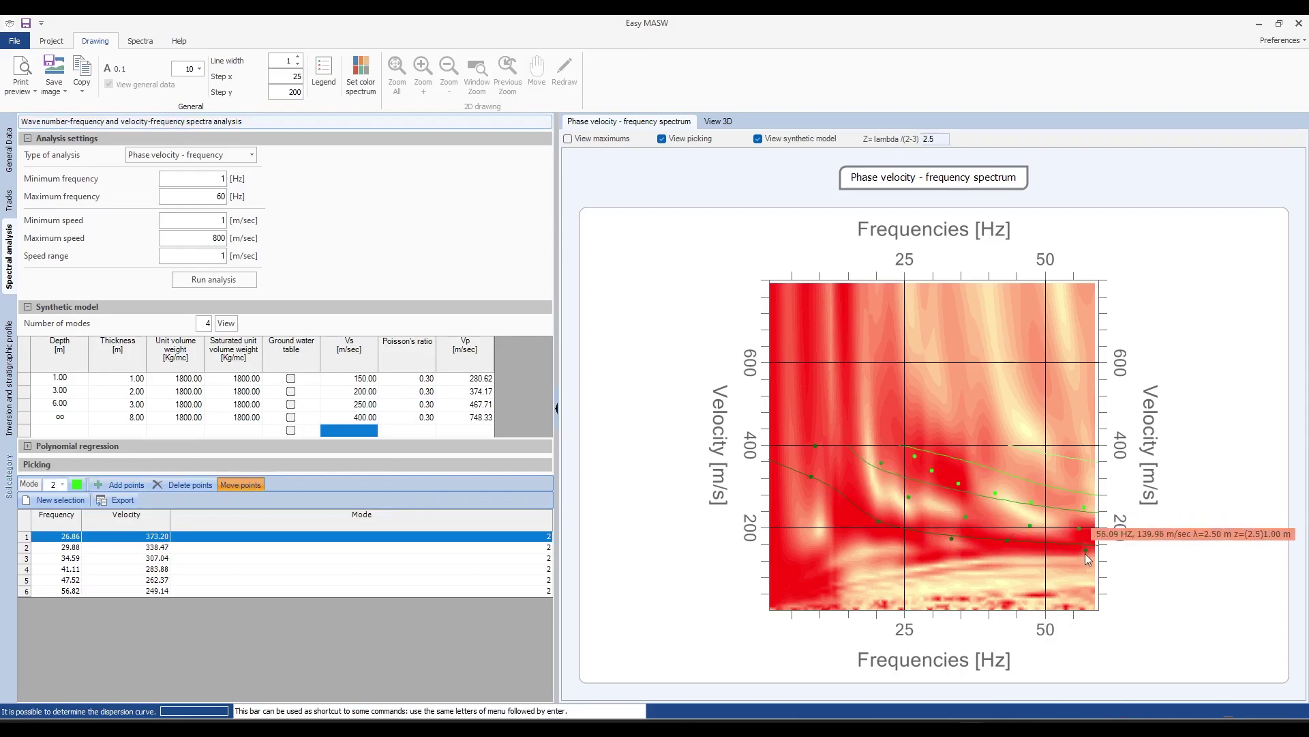
pyautogui.moveTo(1085, 552); pyautogui.dragTo(1071, 544)
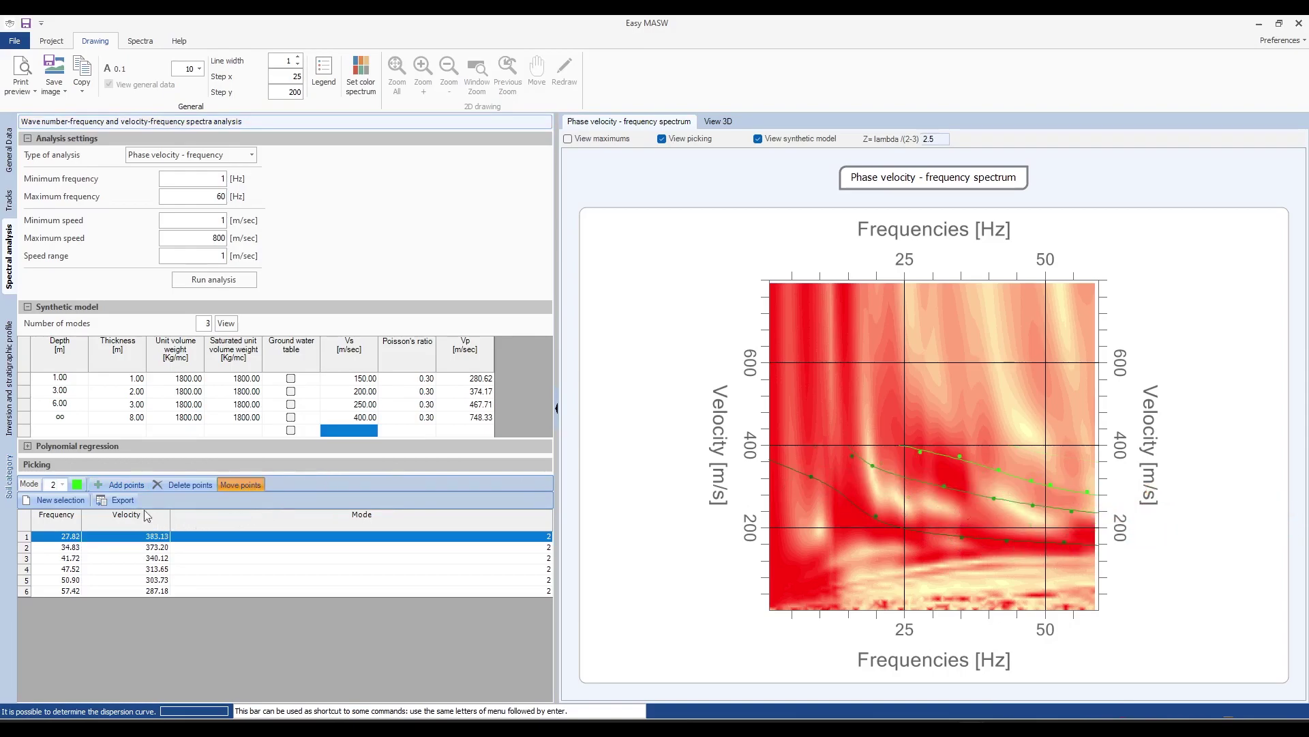
pyautogui.click(9, 377)
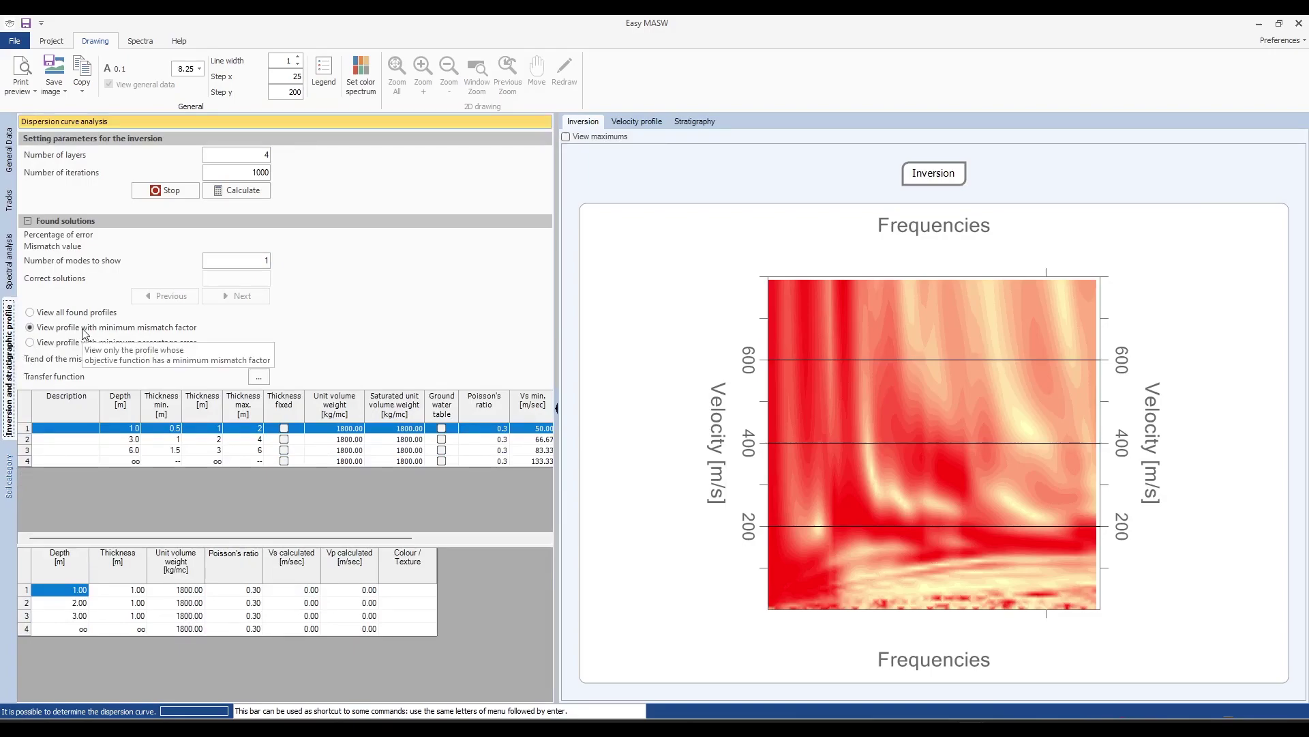
# Set 3 modes to show and run the inversion, reaching 0.620% error.
pyautogui.doubleClick(267, 155)
pyautogui.doubleClick(246, 173)
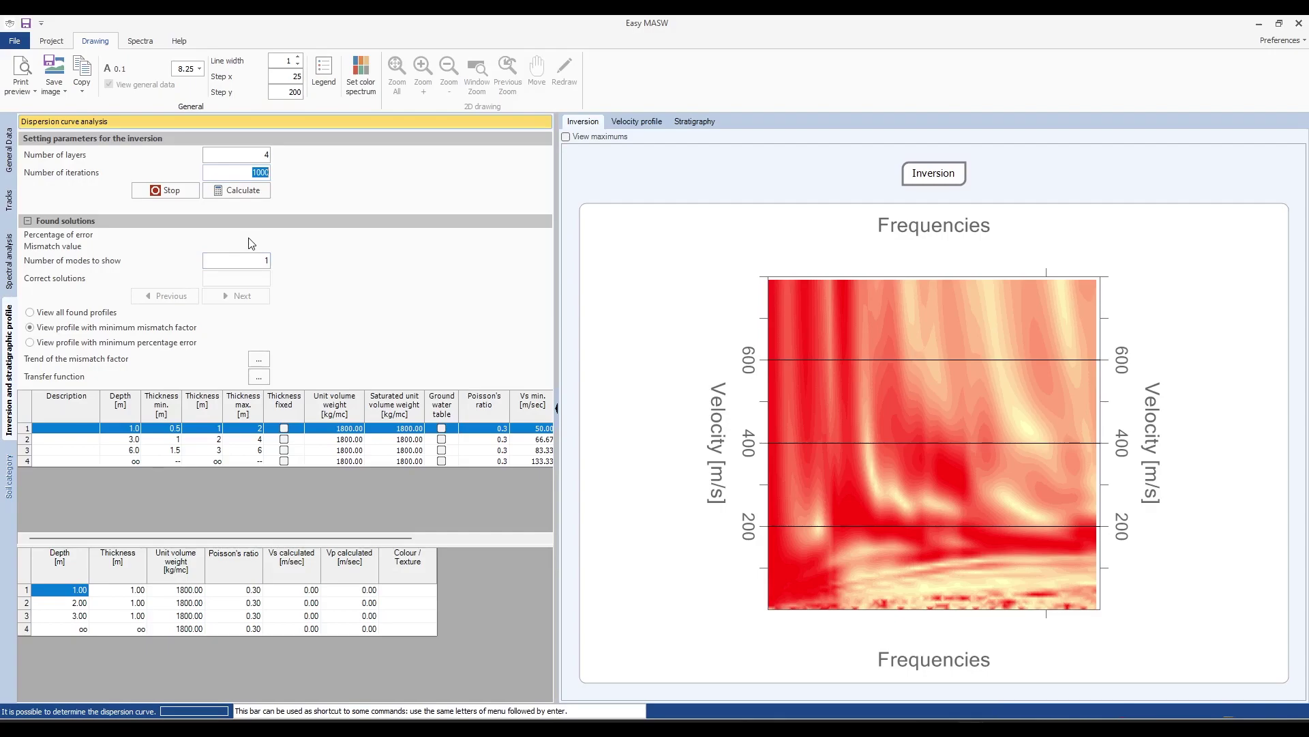
pyautogui.click(256, 263)
pyautogui.moveTo(256, 262); pyautogui.dragTo(281, 261)
pyautogui.write('3')
pyautogui.click(250, 191)
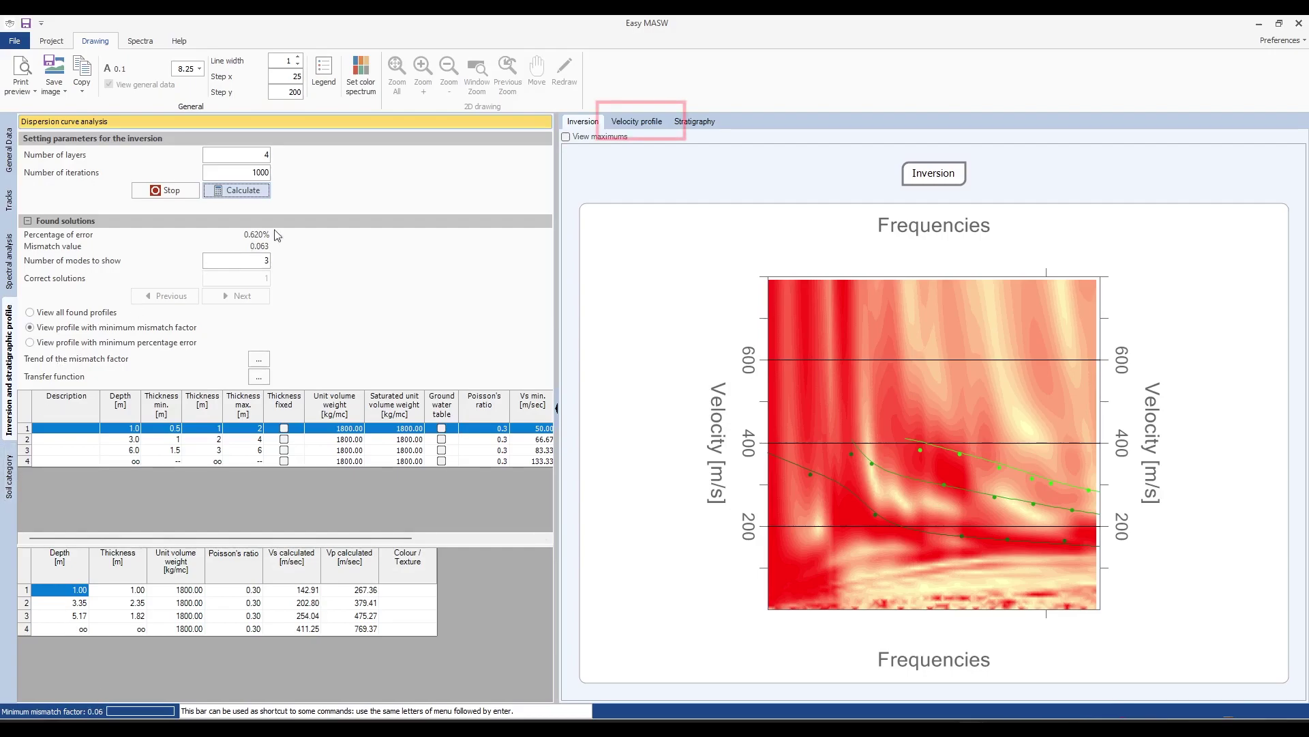
# Review the velocity profile and stratigraphy column, then show the soil category page: Vs,30 348.34 m/s, category C.
pyautogui.click(642, 123)
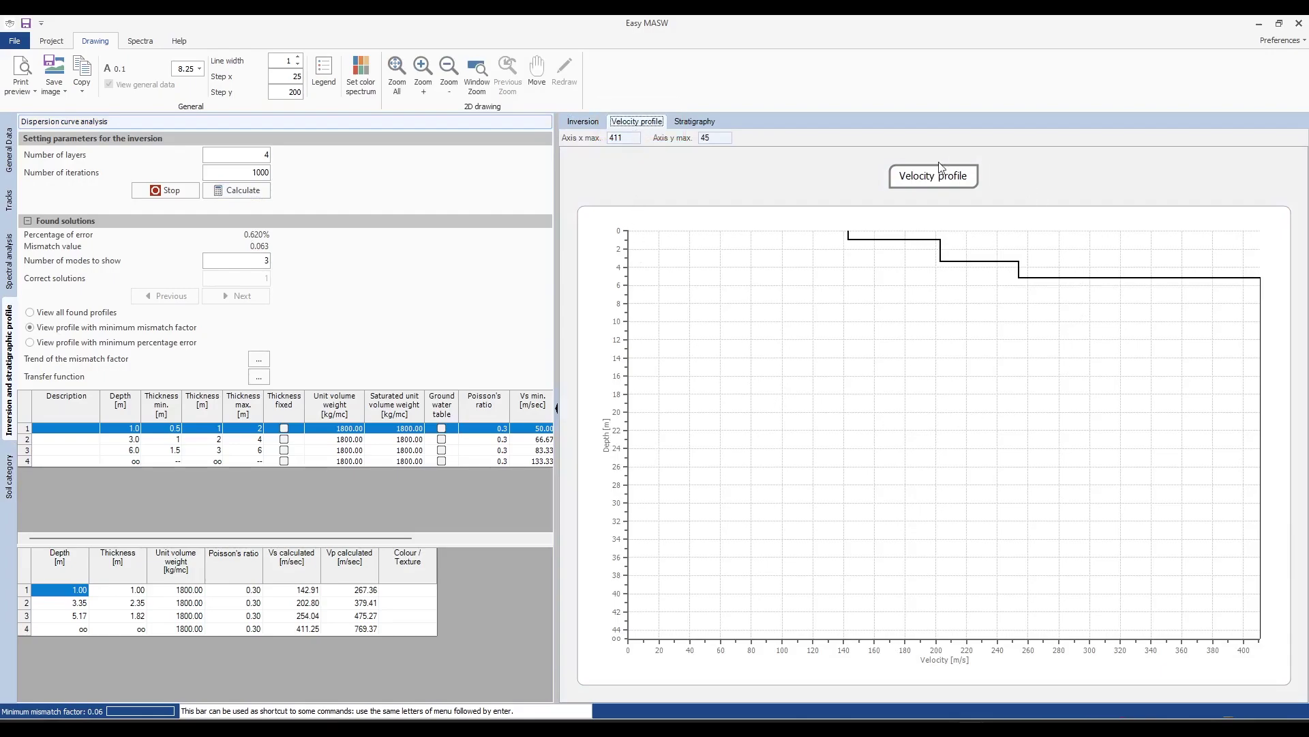
pyautogui.click(695, 123)
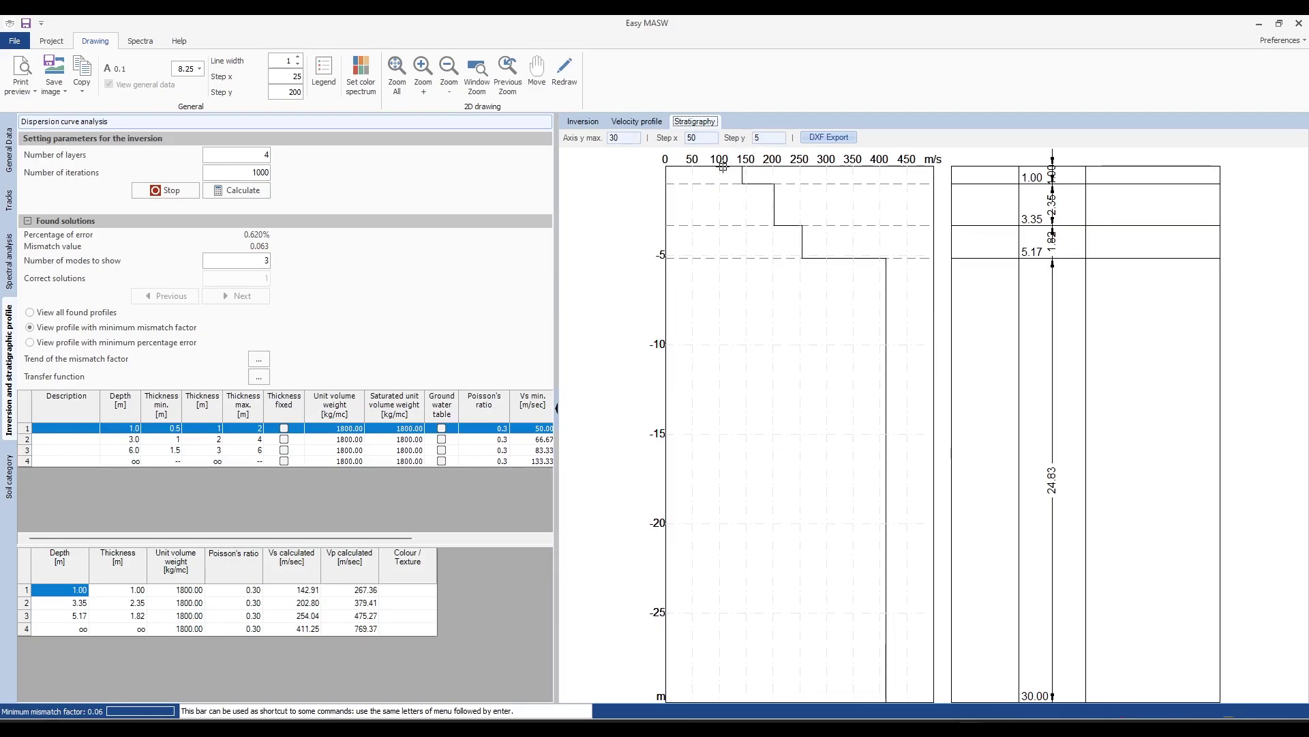
pyautogui.click(406, 590)
pyautogui.click(431, 590)
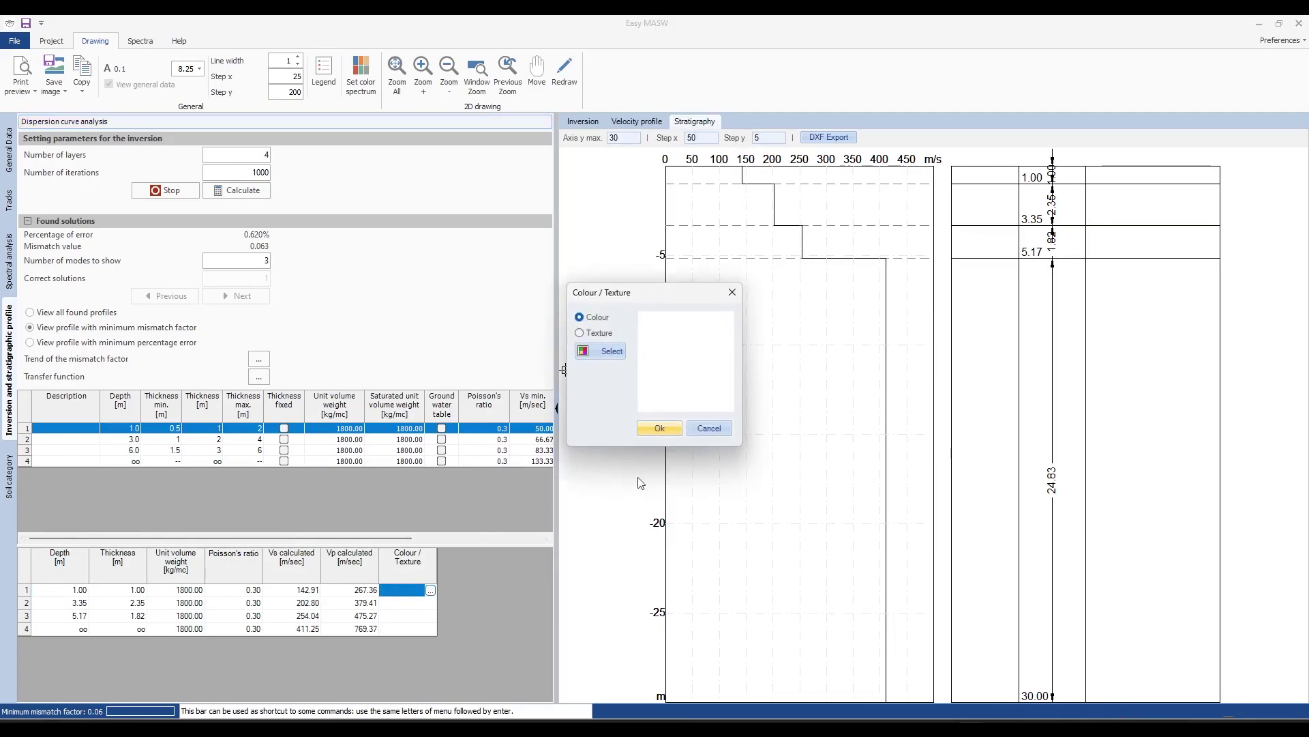
pyautogui.click(707, 428)
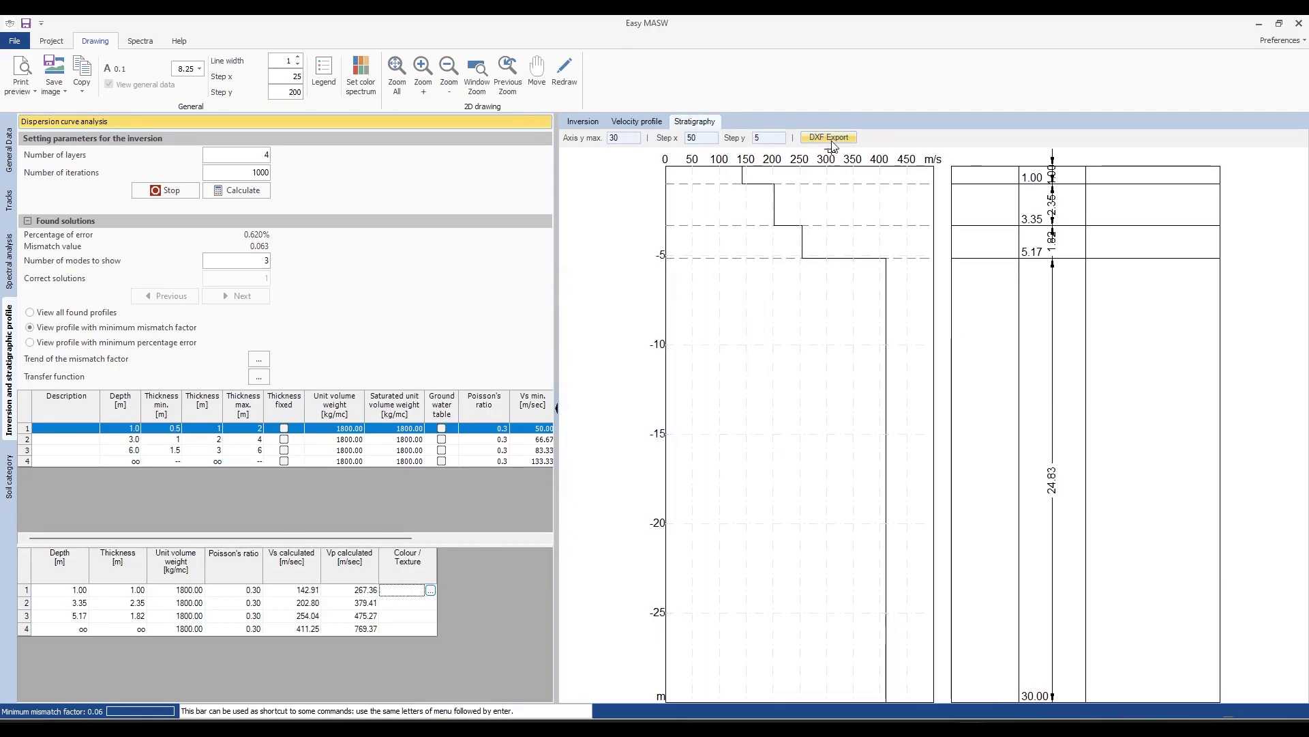
pyautogui.click(10, 470)
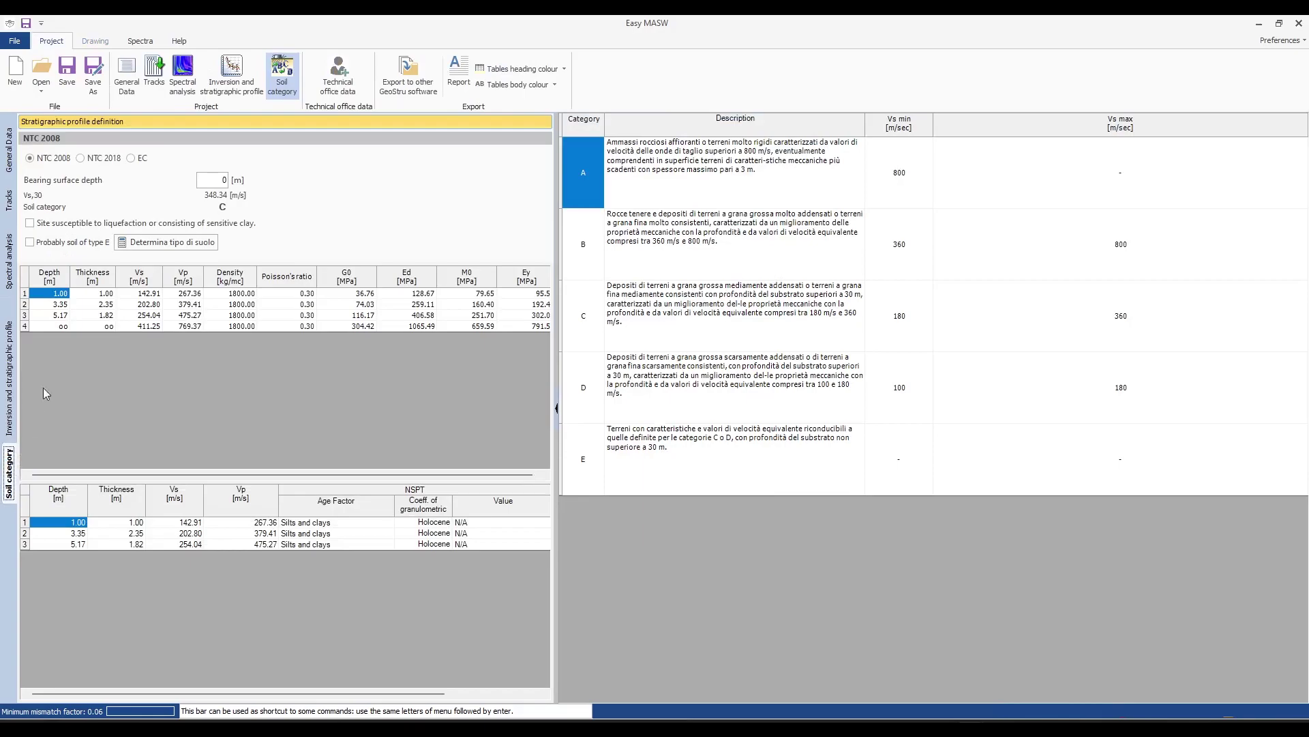
# Switch the soil classification to the EC standard, giving Vs,eq 348.34 m/s and category C.
pyautogui.click(132, 158)
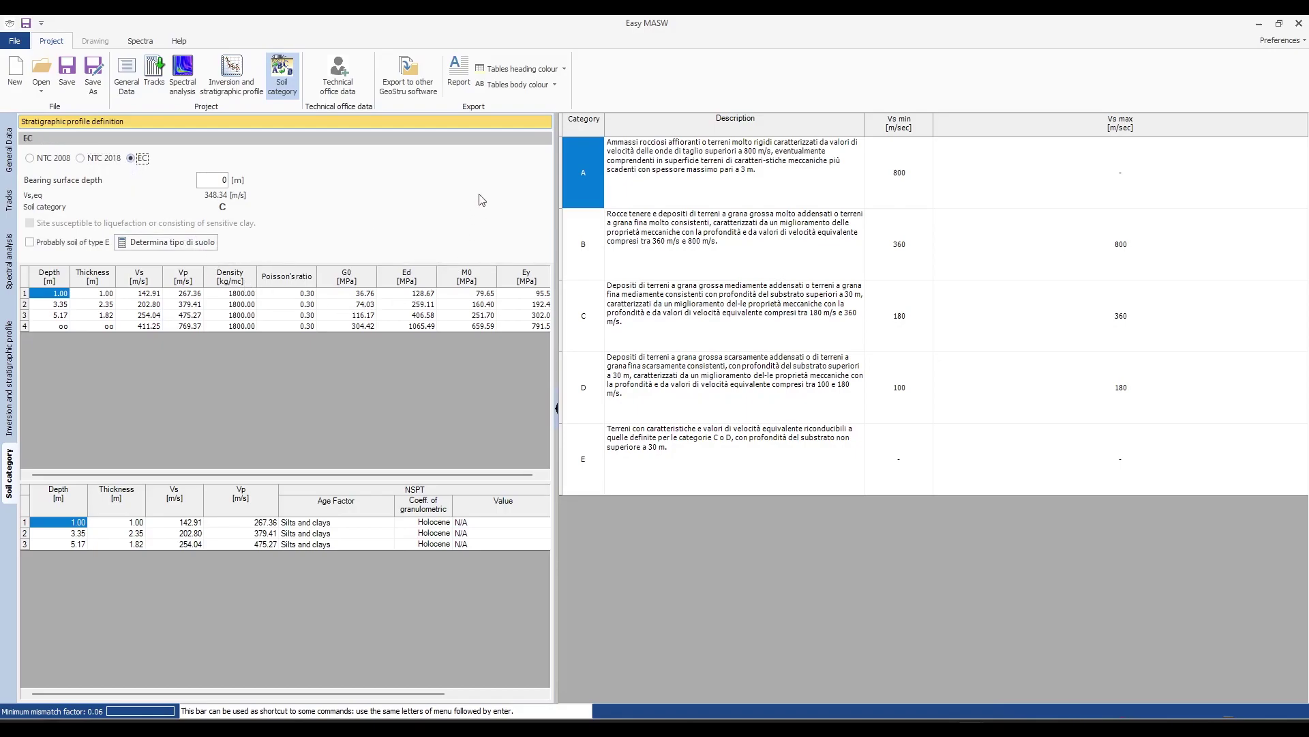
# Generate the Report and read through its introduction on seismic waves and section index.
pyautogui.click(459, 72)
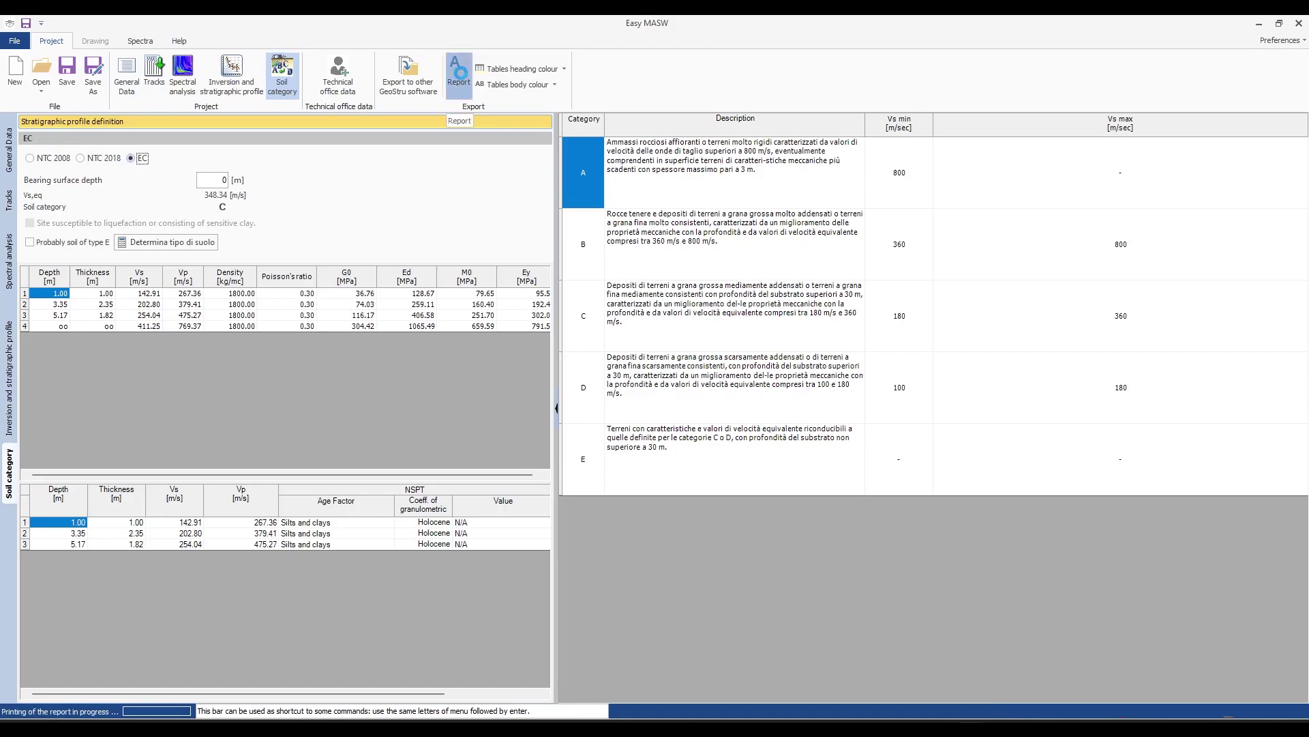
pyautogui.scroll(-10, 853, 321)
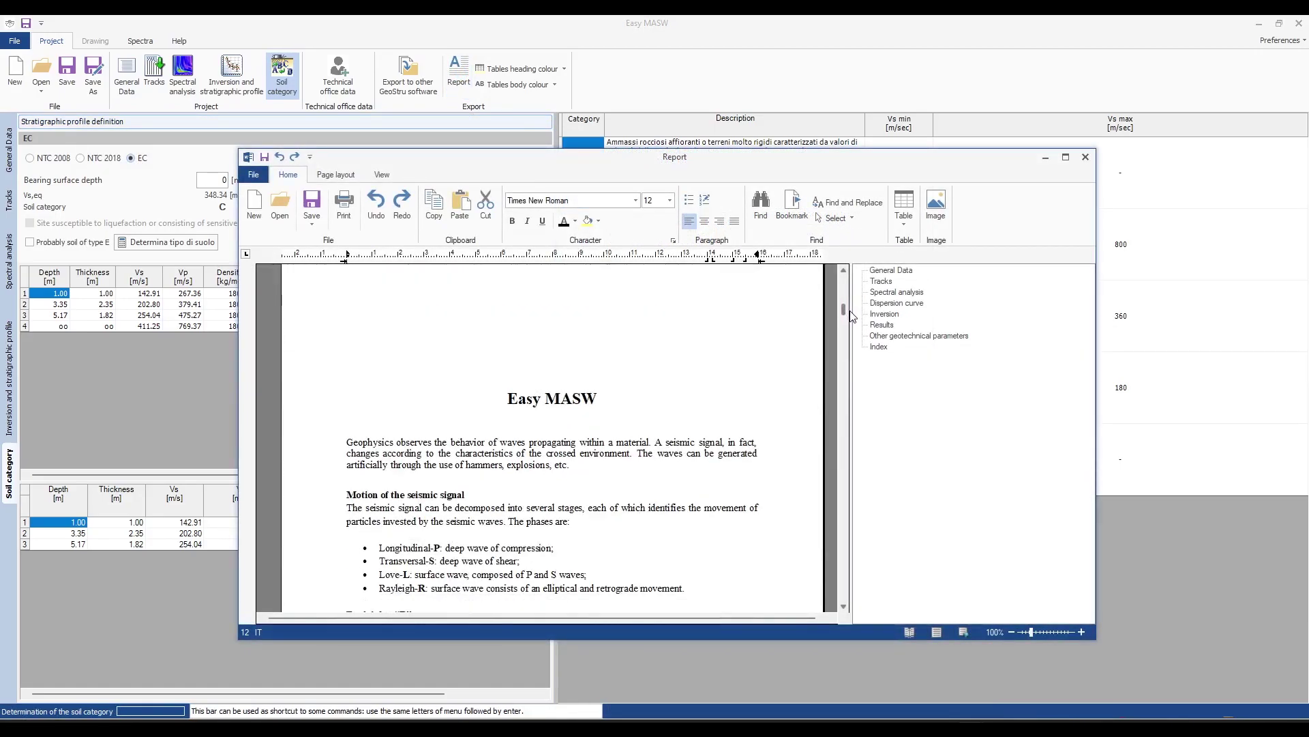
pyautogui.moveTo(853, 320); pyautogui.dragTo(853, 331)
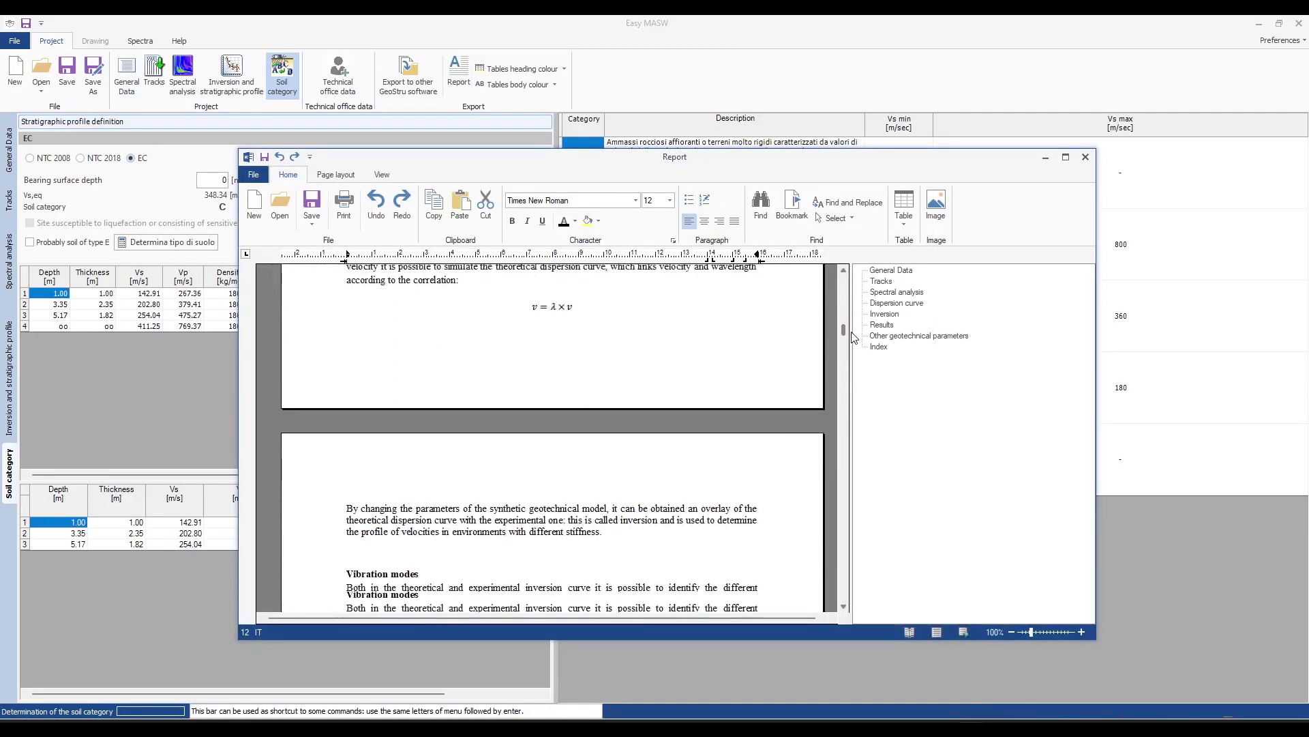